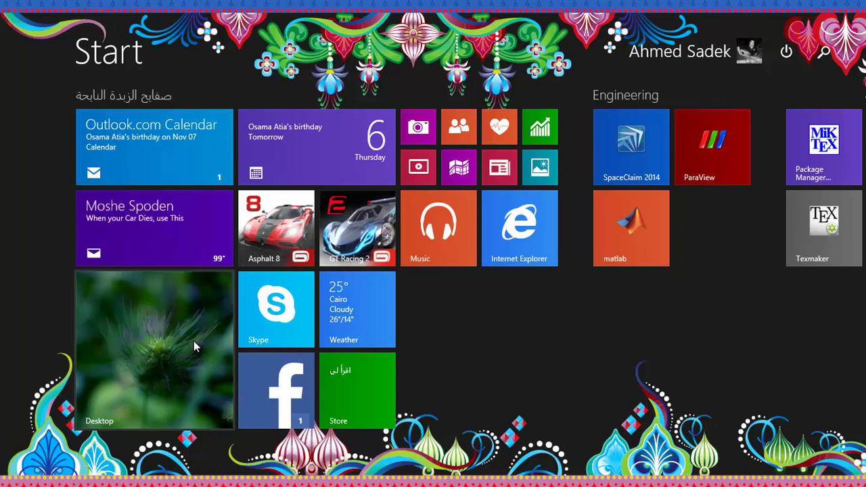
- Leave the Windows 8 Start screen for the desktop
{"action": "left_click", "coordinate": [179, 350]}
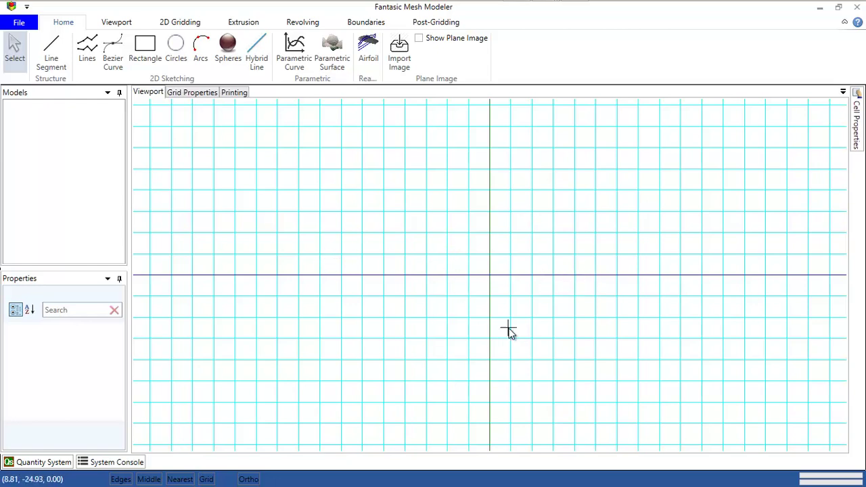
- Orbit the empty grid and axes from the flat top view into a tilted perspective
{"action": "middle_click_drag", "start_coordinate": [509, 331], "coordinate": [483, 304]}
{"action": "middle_click_drag", "start_coordinate": [508, 338], "coordinate": [463, 369]}
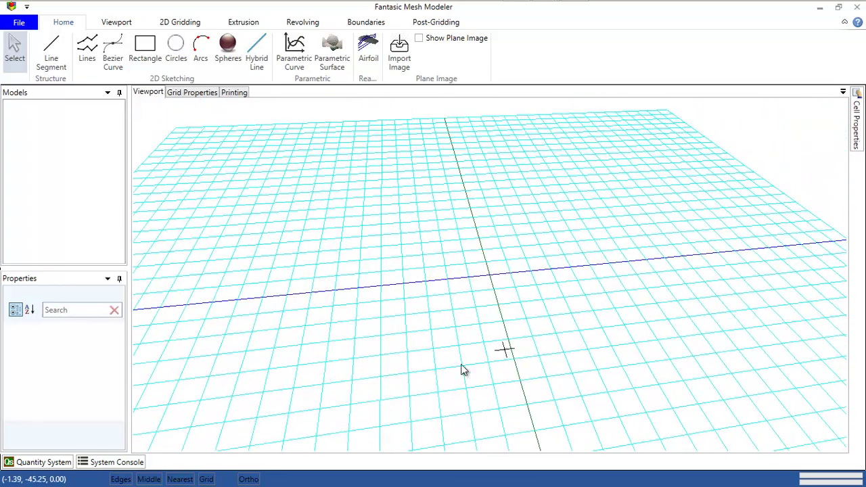
{"action": "middle_click_drag", "start_coordinate": [528, 367], "coordinate": [546, 325]}
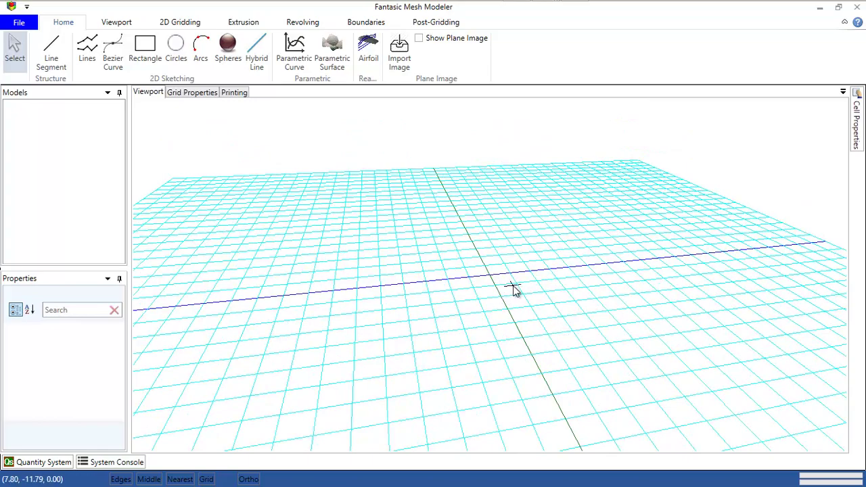
{"action": "middle_click_drag", "start_coordinate": [512, 290], "coordinate": [512, 318]}
{"action": "middle_click_drag", "start_coordinate": [503, 352], "coordinate": [493, 271]}
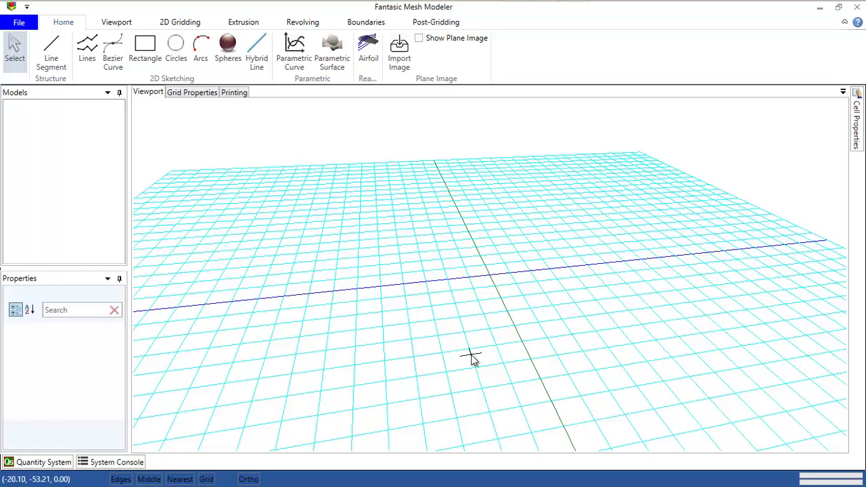
{"action": "middle_click_drag", "start_coordinate": [478, 370], "coordinate": [507, 321]}
{"action": "middle_click_drag", "start_coordinate": [469, 273], "coordinate": [467, 298]}
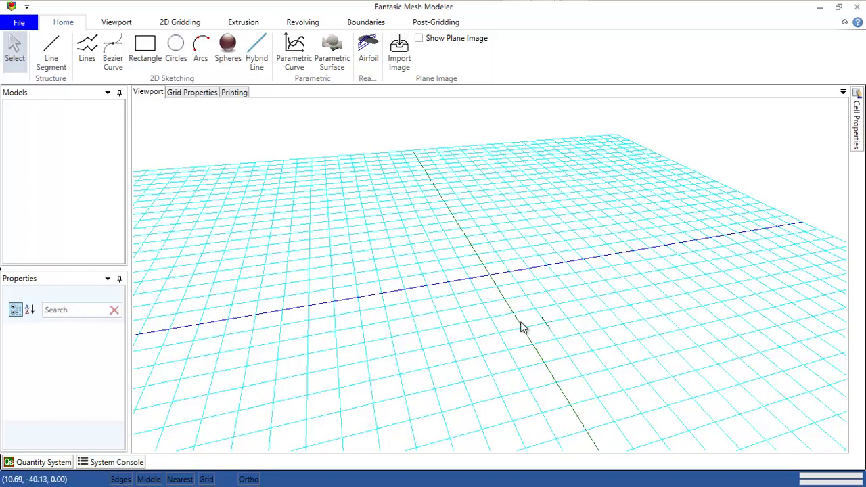
{"action": "middle_click_drag", "start_coordinate": [520, 326], "coordinate": [496, 325]}
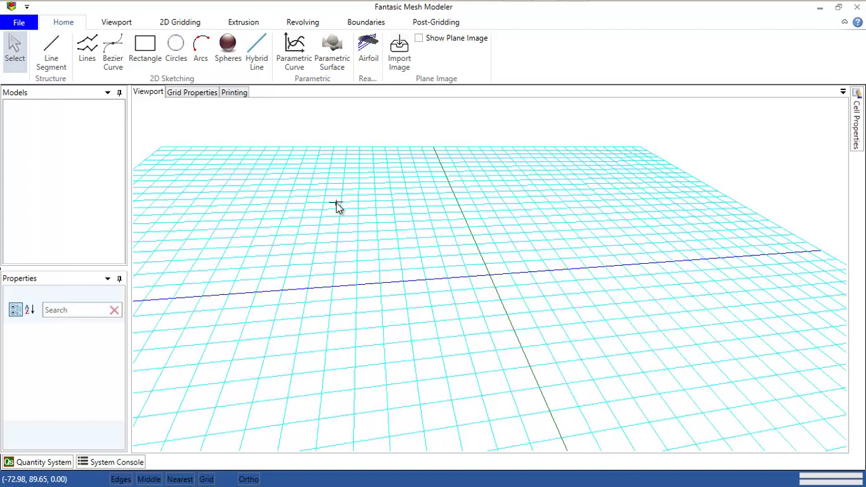
{"action": "middle_click_drag", "start_coordinate": [319, 237], "coordinate": [319, 240]}
{"action": "middle_click_drag", "start_coordinate": [451, 273], "coordinate": [490, 318]}
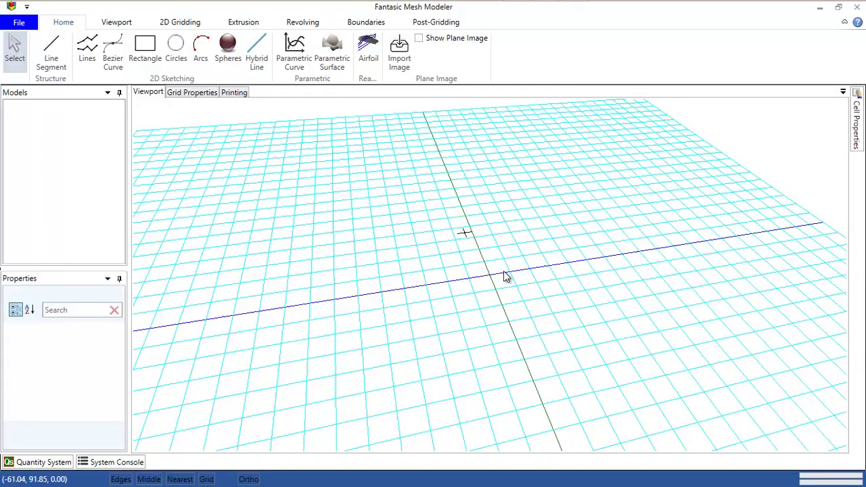
{"action": "middle_click_drag", "start_coordinate": [506, 277], "coordinate": [543, 287]}
- Create SpaceCircle1, a circle of size 40 centred at the grid origin (0, 0, 0)
{"action": "left_click", "coordinate": [178, 60]}
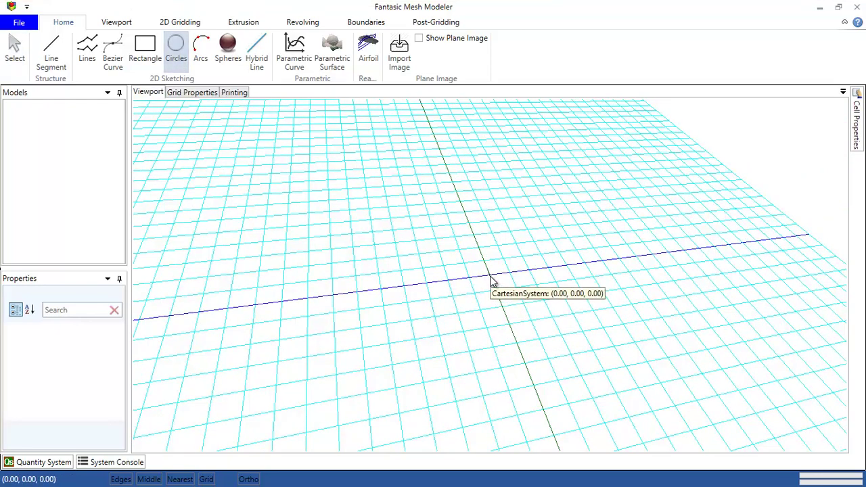
{"action": "left_click", "coordinate": [490, 275]}
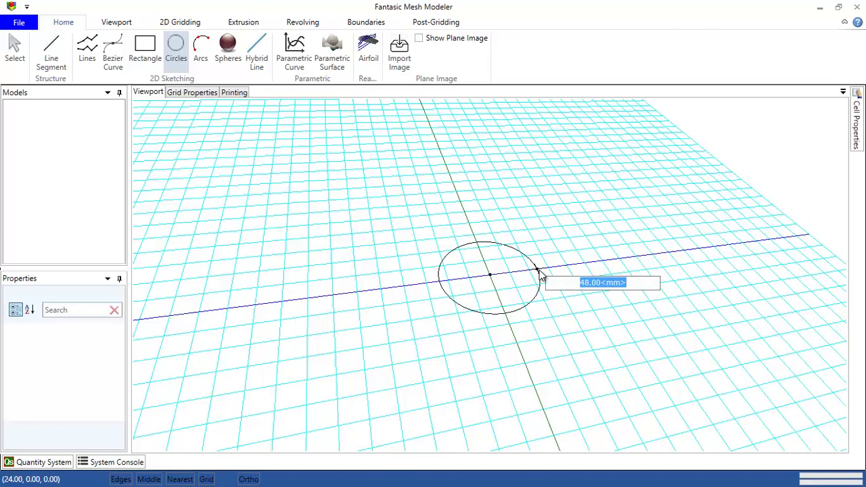
{"action": "type", "text": "40"}
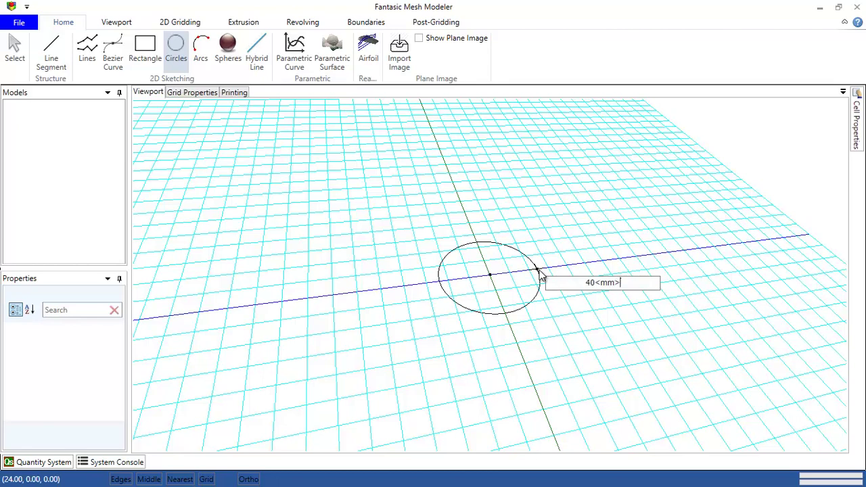
{"action": "key", "text": "Return"}
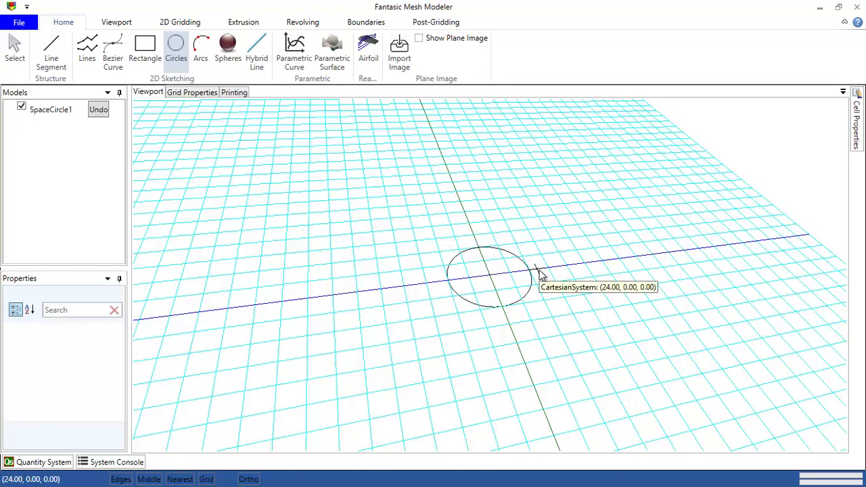
{"action": "left_click", "coordinate": [14, 52]}
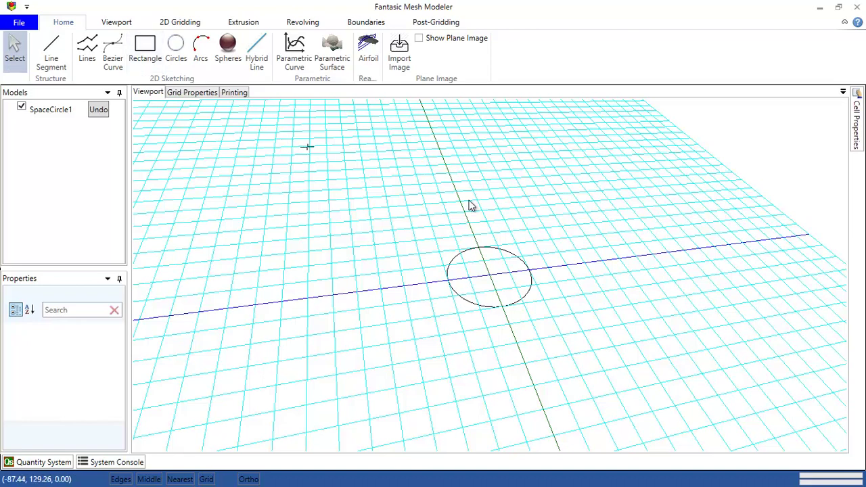
- Grid SpaceCircle1 into a green disc mesh with one core and 4 exterior points
{"action": "right_click", "coordinate": [484, 248]}
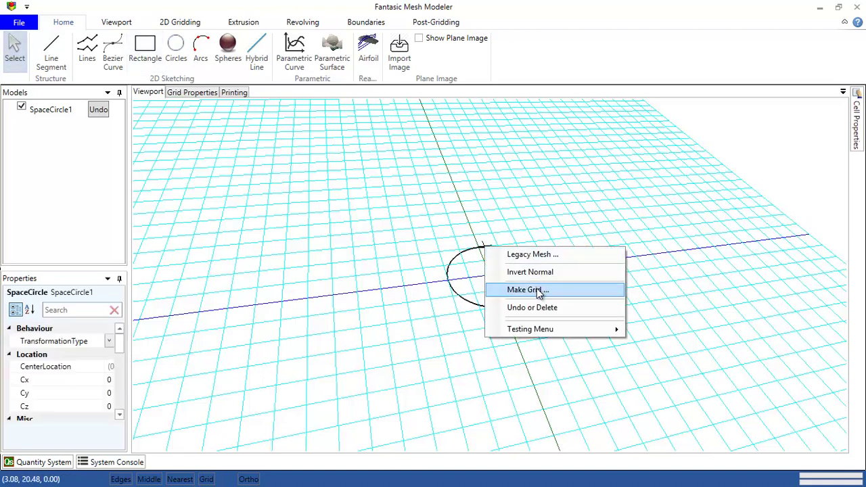
{"action": "left_click", "coordinate": [539, 291]}
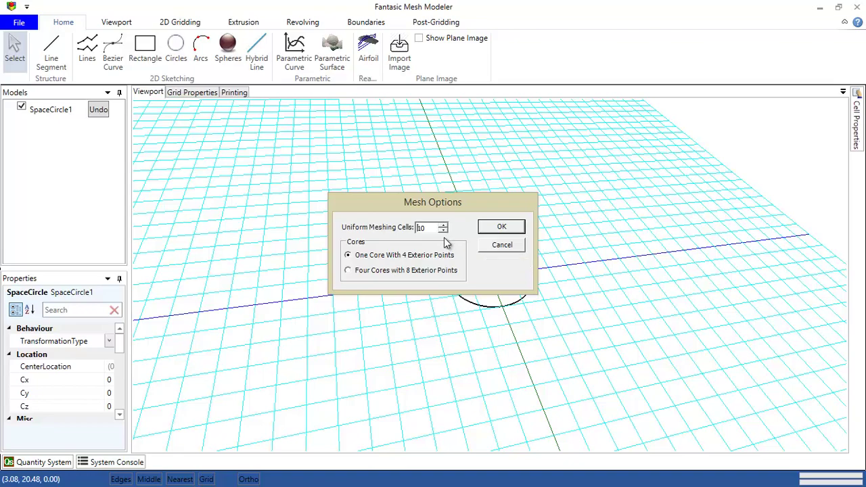
{"action": "left_click", "coordinate": [490, 230]}
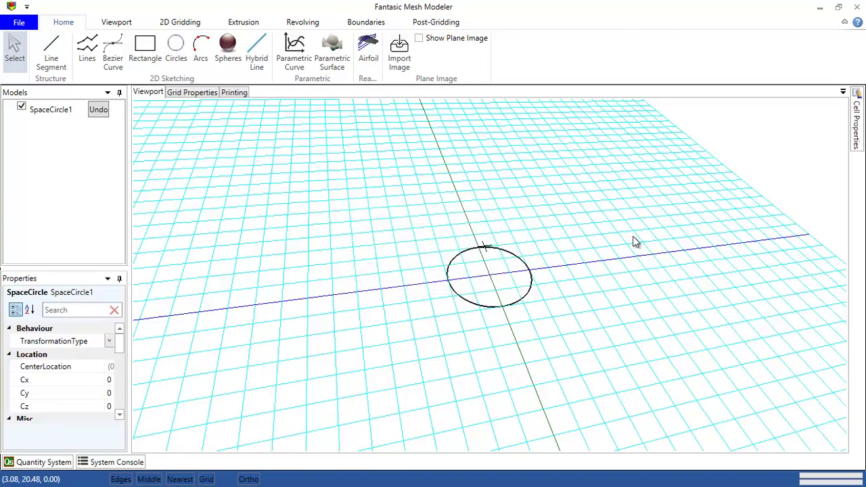
{"action": "mouse_move", "coordinate": [557, 270]}
{"action": "right_mouse_down"}
{"action": "mouse_move", "coordinate": [566, 368]}
{"action": "mouse_move", "coordinate": [559, 277]}
{"action": "right_mouse_up"}
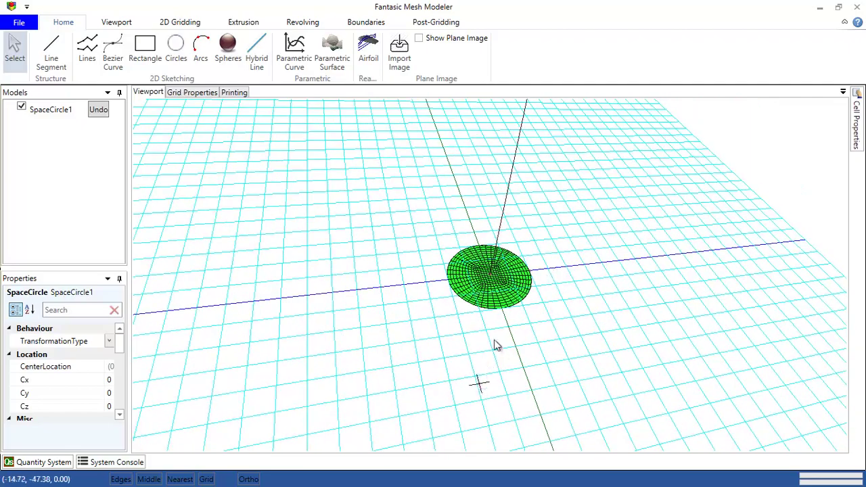
{"action": "right_click_drag", "start_coordinate": [494, 345], "coordinate": [521, 379]}
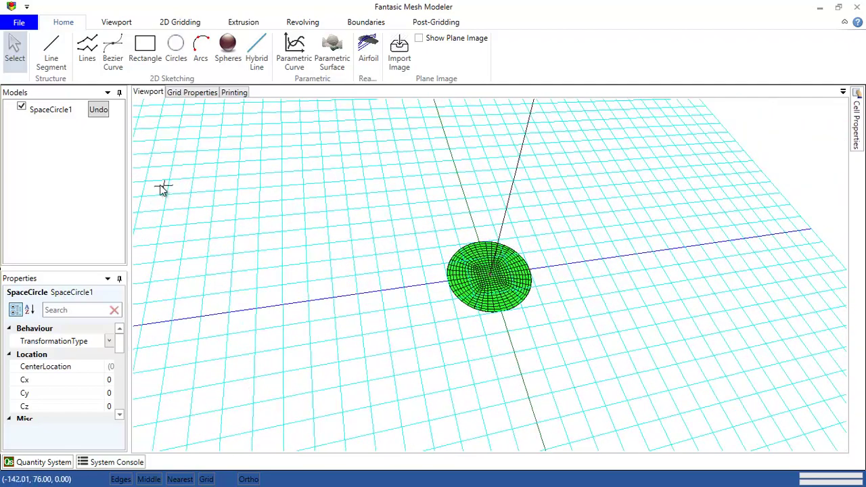
- Solid-extrude SpaceCircle1 40 mm in 10 segments into the meshed cylinder SolidModel1
{"action": "left_click", "coordinate": [49, 111]}
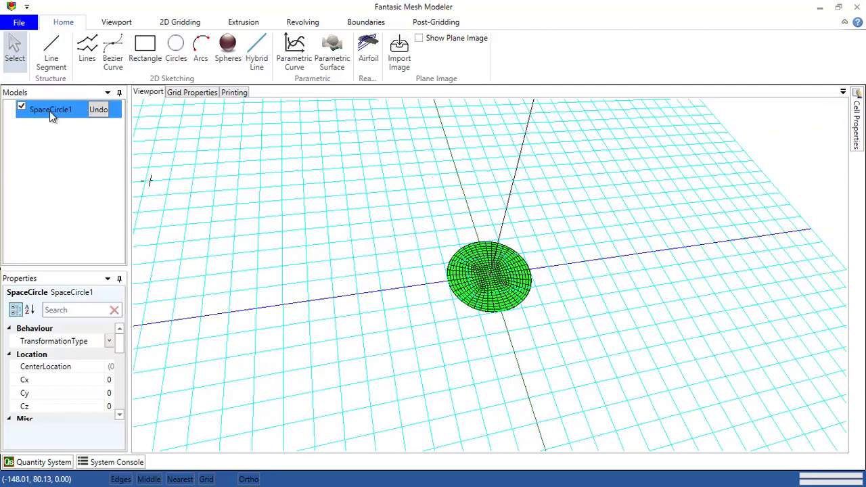
{"action": "left_click", "coordinate": [254, 27]}
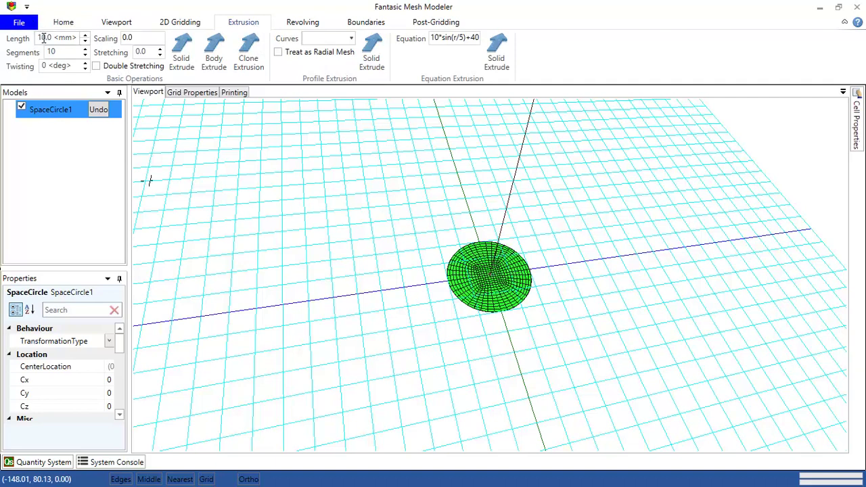
{"action": "left_click_drag", "start_coordinate": [44, 38], "coordinate": [27, 42]}
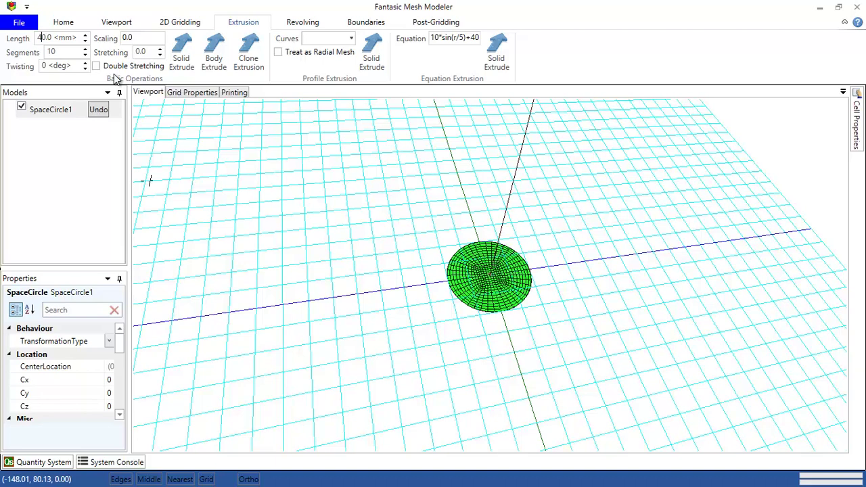
{"action": "left_click", "coordinate": [176, 65]}
{"action": "middle_click_drag", "start_coordinate": [414, 305], "coordinate": [409, 220]}
{"action": "middle_click_drag", "start_coordinate": [455, 251], "coordinate": [457, 279]}
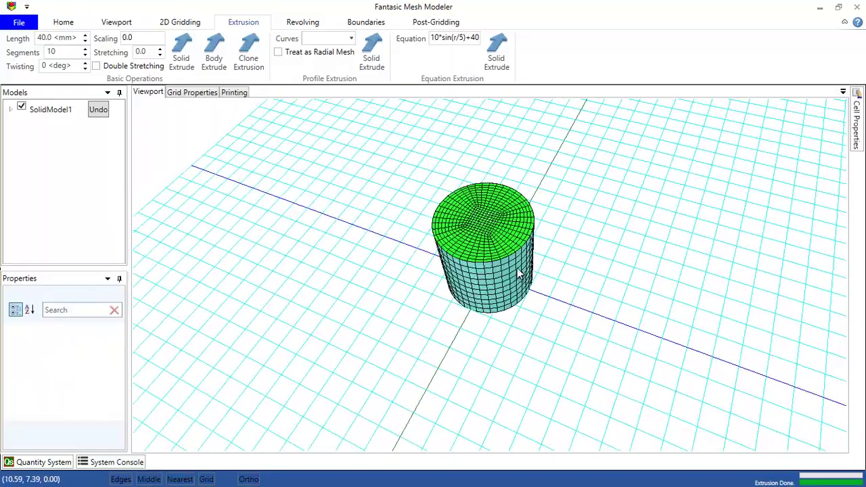
- Extrude a second 40 mm section with 20° twist atop the cylinder, flaring into a wide disc
{"action": "left_click", "coordinate": [469, 248]}
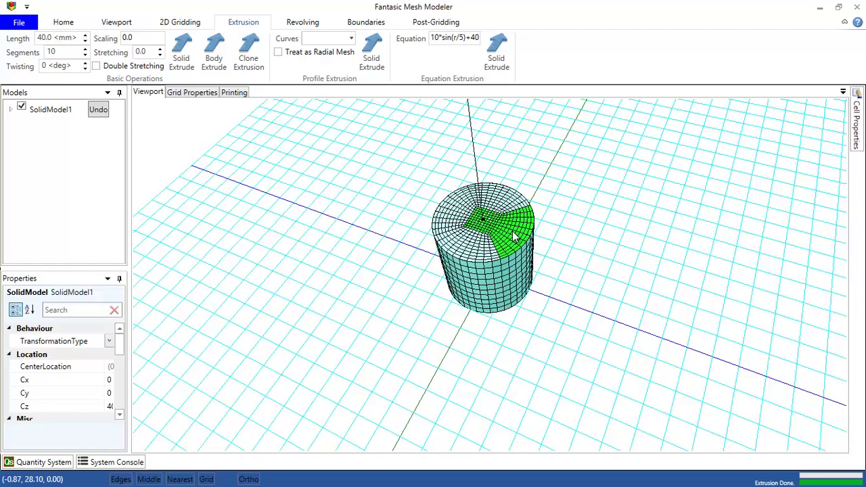
{"action": "middle_click_drag", "start_coordinate": [447, 318], "coordinate": [514, 314]}
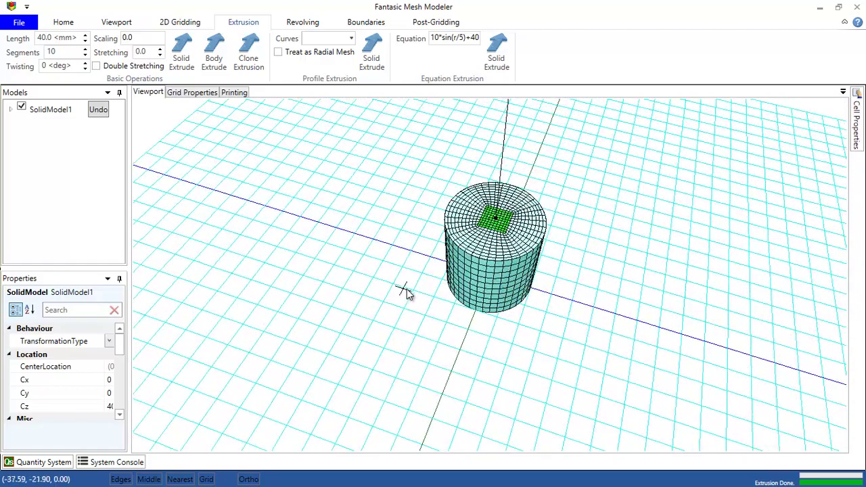
{"action": "middle_click_drag", "start_coordinate": [405, 291], "coordinate": [404, 319]}
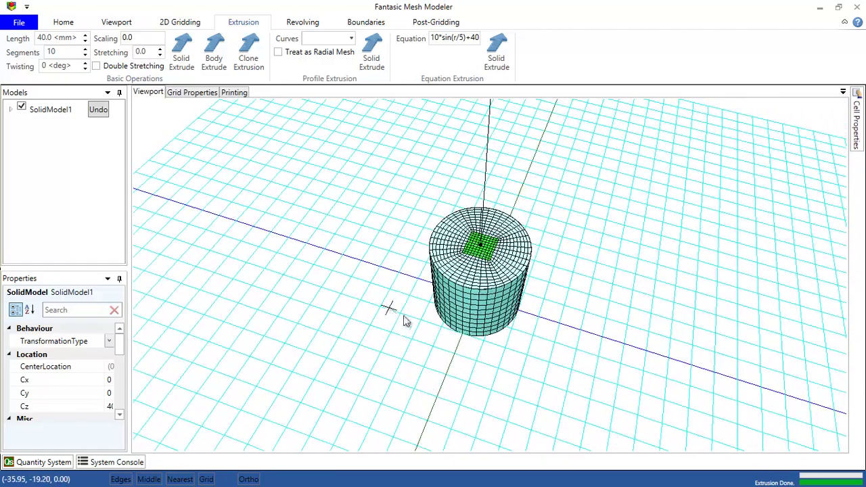
{"action": "left_click", "coordinate": [59, 116]}
{"action": "left_click_drag", "start_coordinate": [41, 38], "coordinate": [33, 40]}
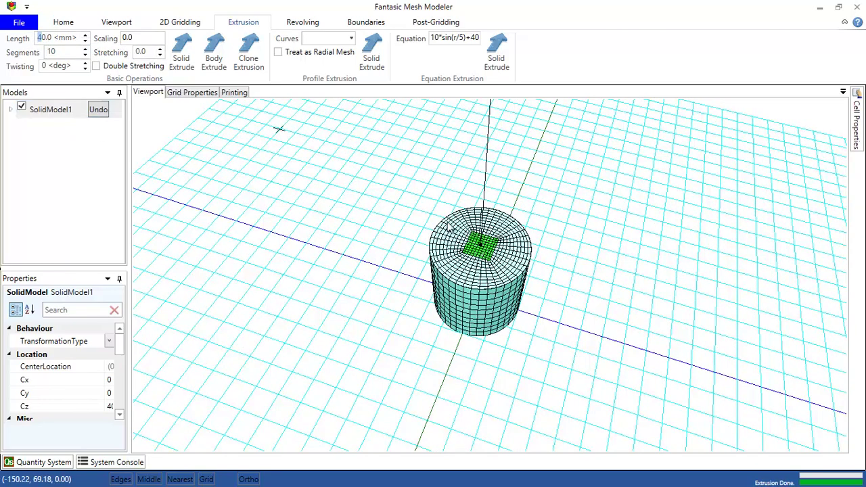
{"action": "scroll", "coordinate": [494, 267], "scroll_direction": "up", "scroll_amount": 2}
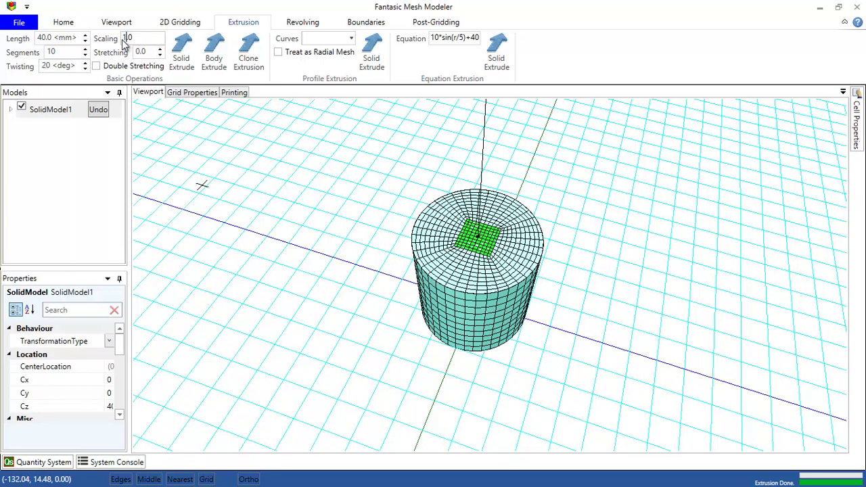
{"action": "scroll", "coordinate": [308, 224], "scroll_direction": "down", "scroll_amount": 3}
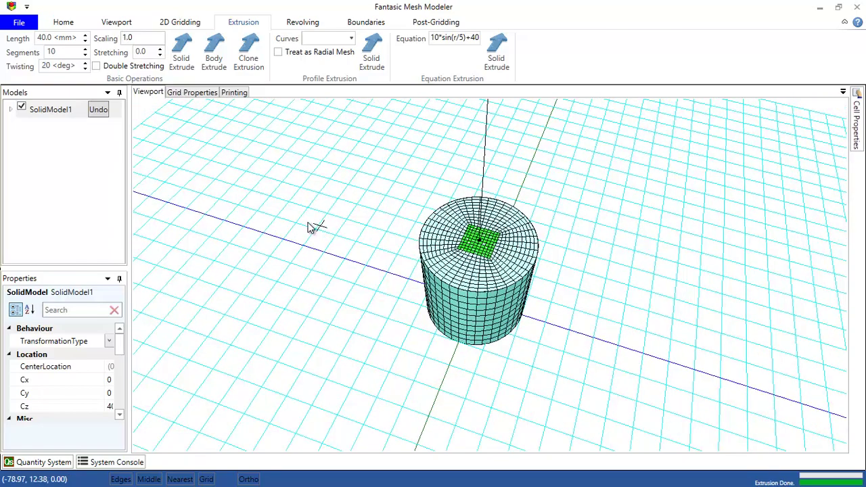
{"action": "left_click", "coordinate": [181, 60]}
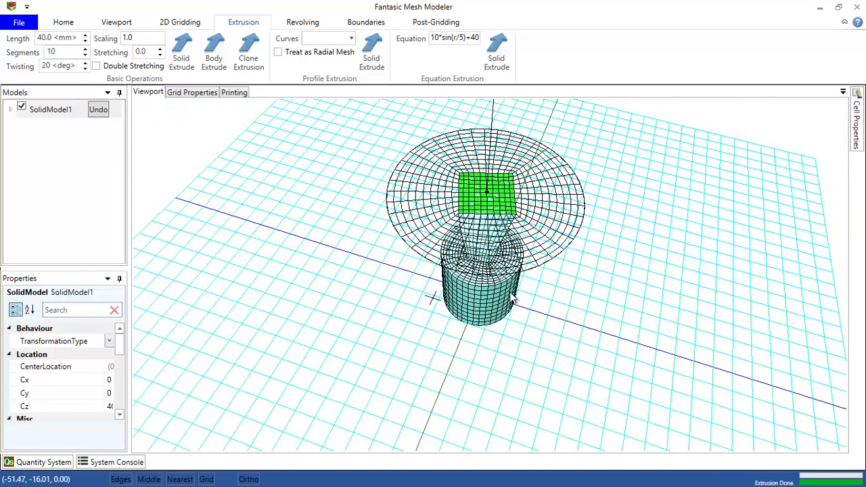
{"action": "right_click_drag", "start_coordinate": [514, 299], "coordinate": [416, 376]}
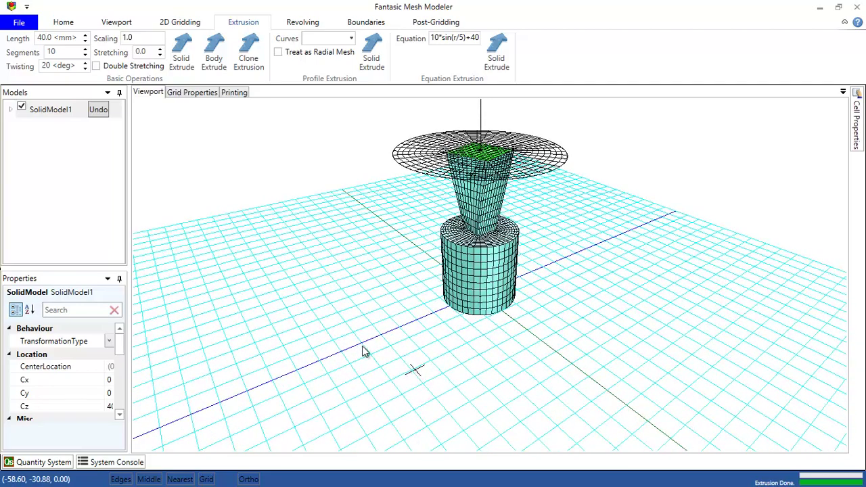
- Save the model as magical-tube.fmmsh in the CFD folder on drive R
{"action": "left_click", "coordinate": [20, 22]}
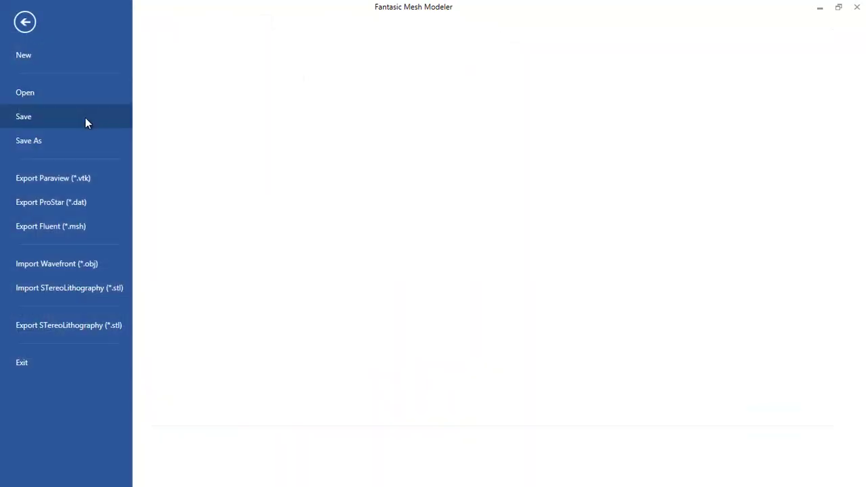
{"action": "left_click", "coordinate": [60, 119]}
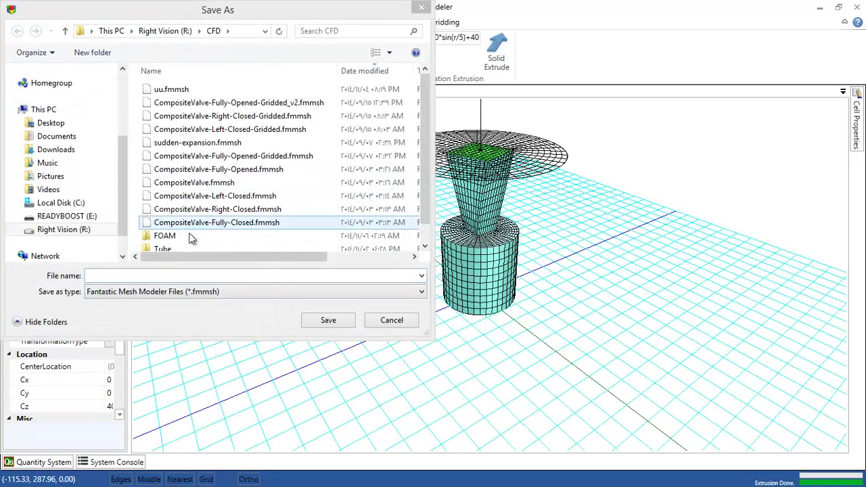
{"action": "left_click", "coordinate": [197, 275]}
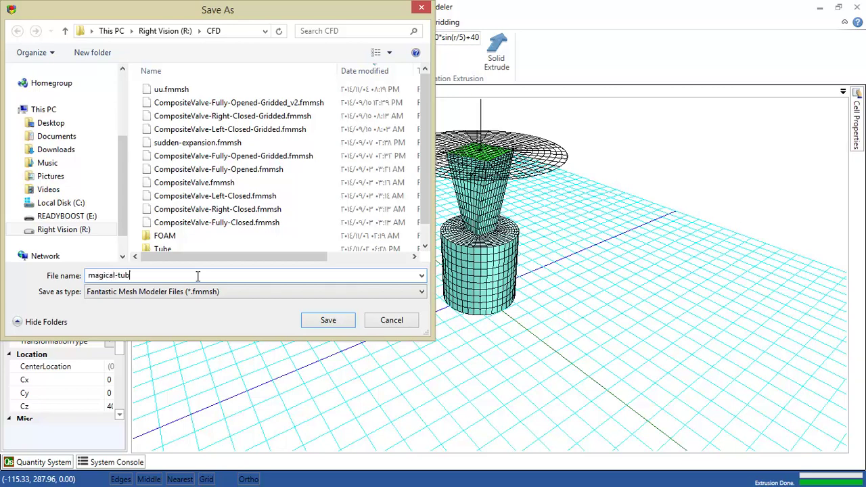
{"action": "key", "text": "Return"}
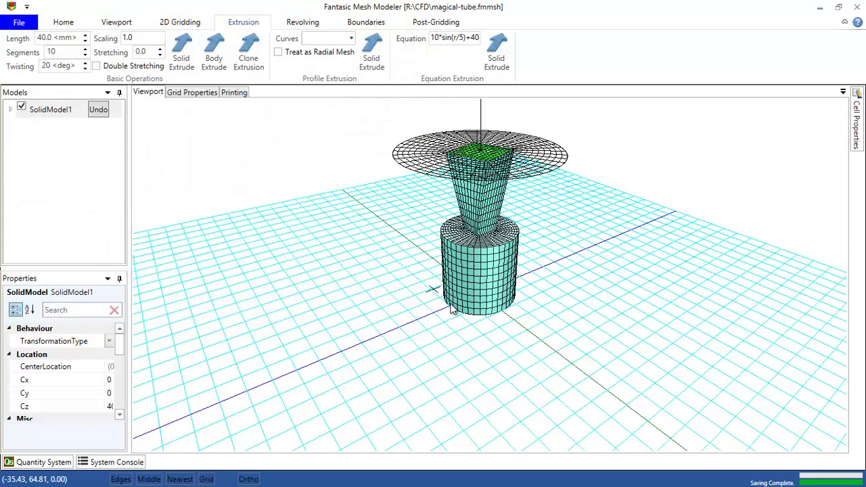
{"action": "right_click_drag", "start_coordinate": [450, 311], "coordinate": [450, 343]}
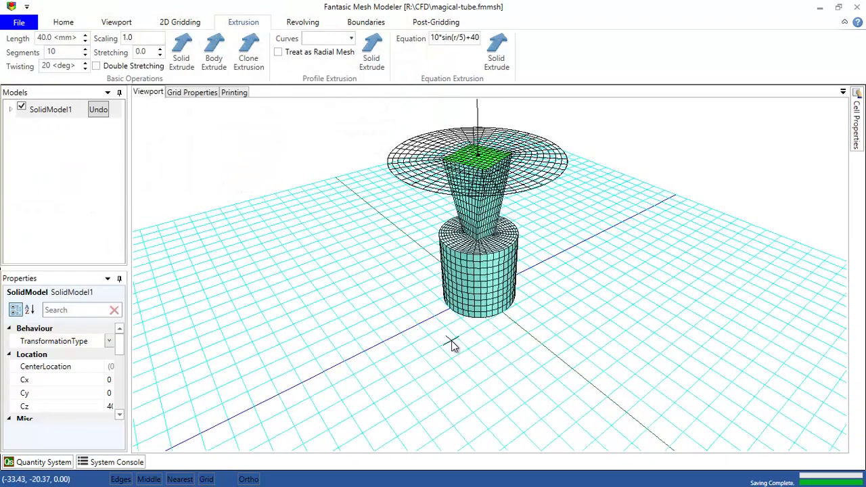
- Start a new empty file, confirming that the current model is cleared
{"action": "left_click", "coordinate": [25, 25]}
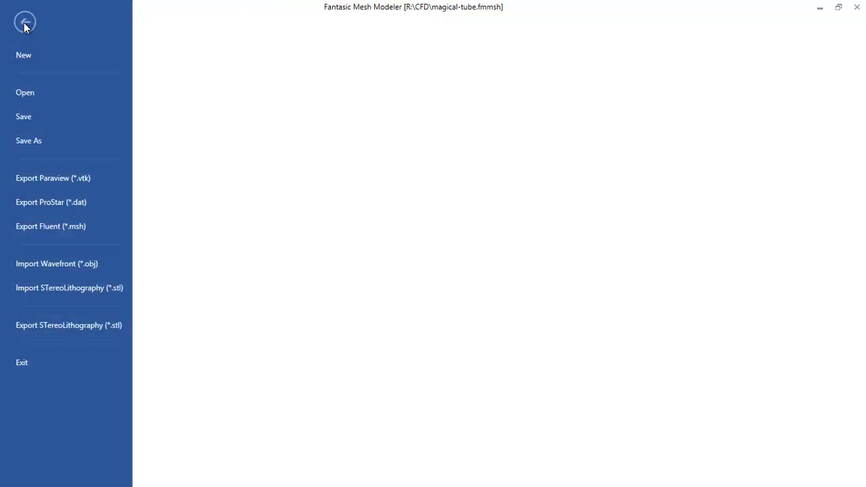
{"action": "left_click", "coordinate": [33, 57]}
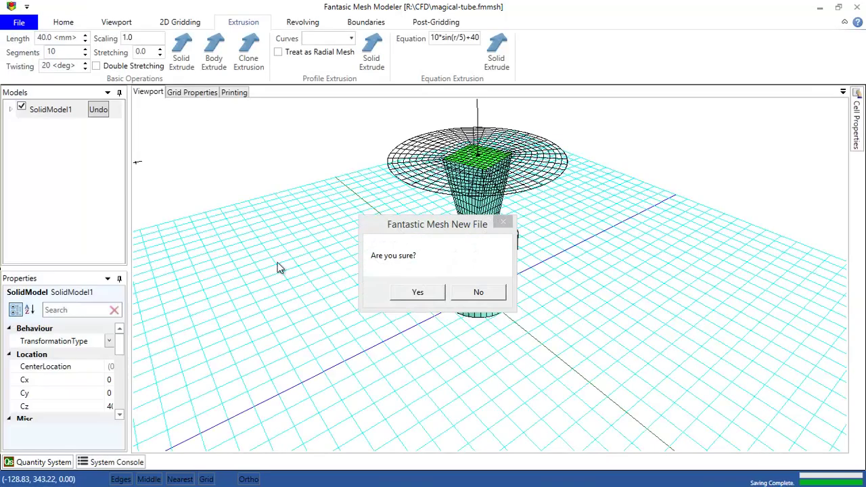
{"action": "left_click", "coordinate": [414, 291]}
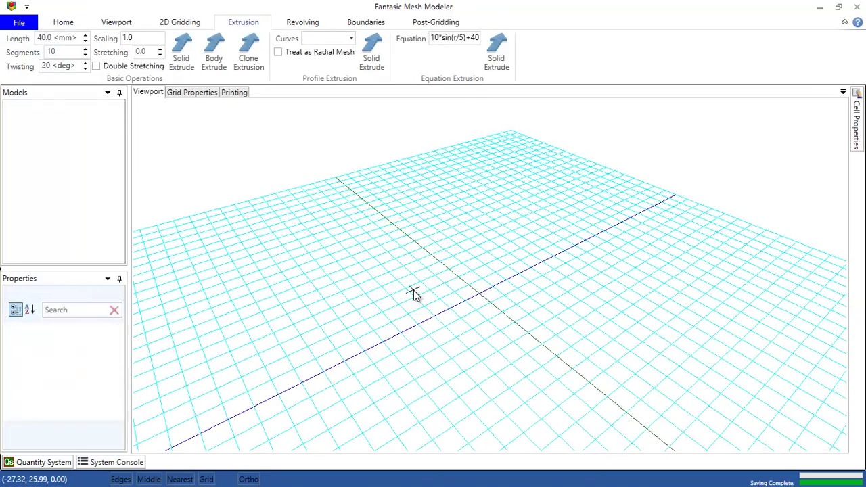
- Reopen magical-tube.fmmsh from the CFD folder to reload the tube mesh
{"action": "left_click", "coordinate": [28, 23]}
{"action": "left_click", "coordinate": [33, 92]}
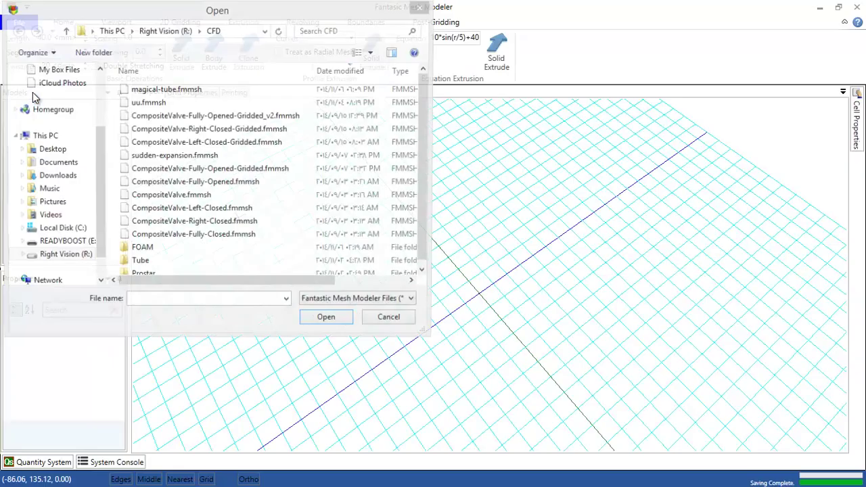
{"action": "left_click", "coordinate": [164, 90]}
{"action": "double_click", "coordinate": [164, 91]}
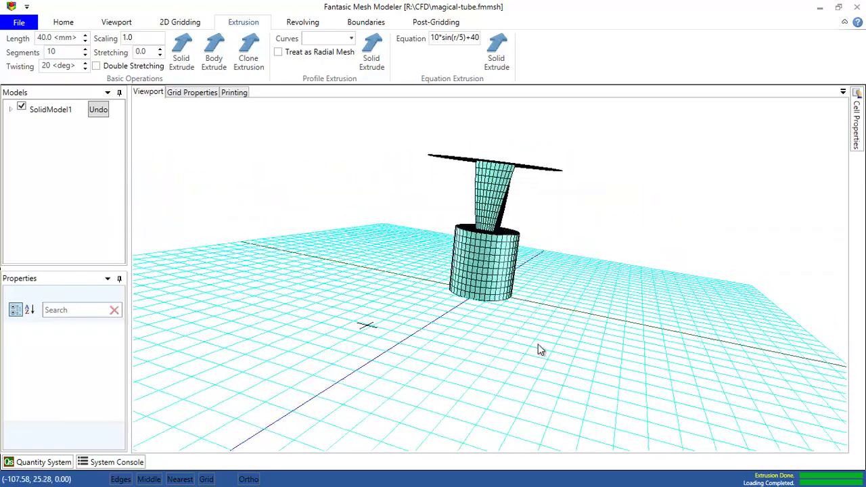
- Select the tube mesh SolidModel1 and show its Grid Properties page
{"action": "middle_click_drag", "start_coordinate": [538, 347], "coordinate": [228, 157]}
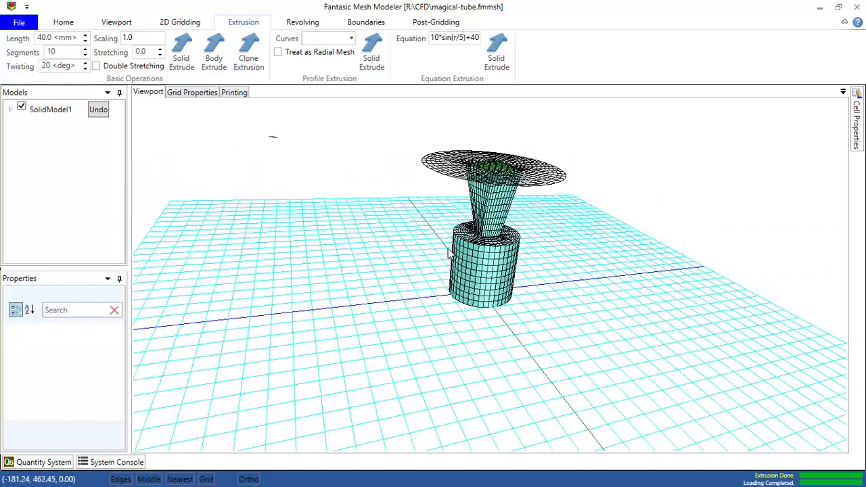
{"action": "left_click", "coordinate": [467, 267]}
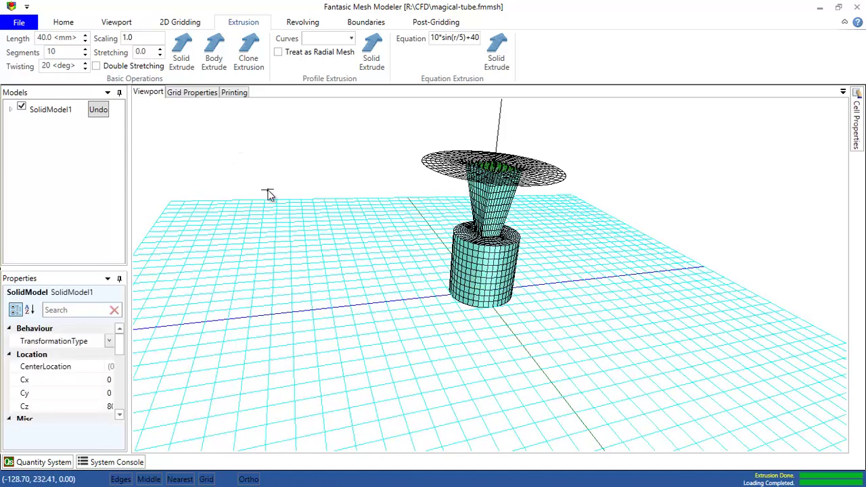
{"action": "left_click", "coordinate": [193, 93]}
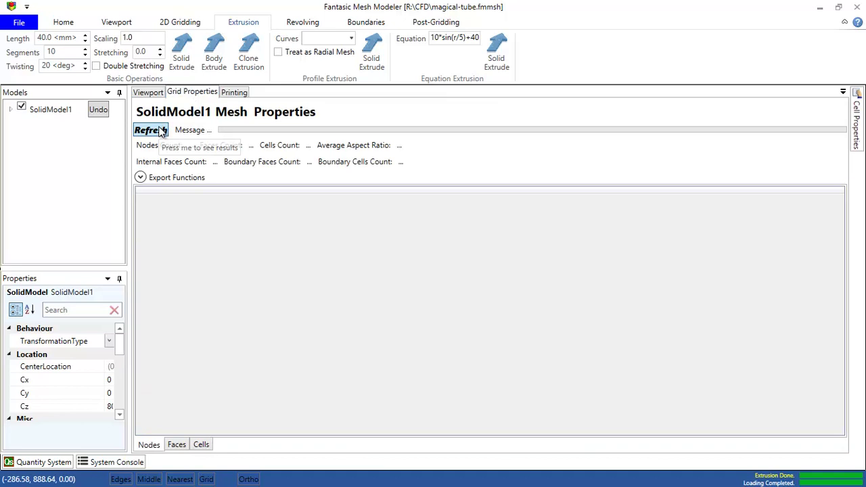
- Refresh SolidModel1's statistics: 6941 nodes, 18900 faces, 6000 cells, 1800 boundary faces
{"action": "left_click", "coordinate": [162, 131]}
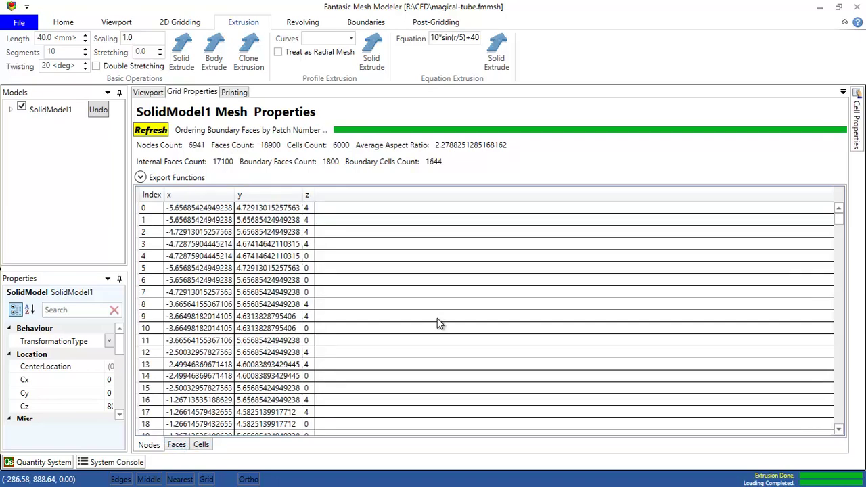
{"action": "left_click_drag", "start_coordinate": [838, 226], "coordinate": [700, 171]}
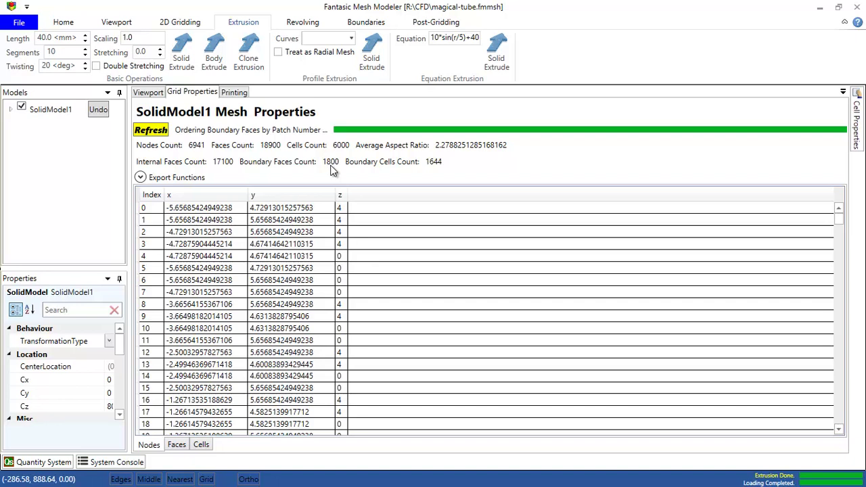
- List the mesh faces and inspect boundary faces 17745, 17751, 17753, 17615 and 17611 in the Generic patch
{"action": "left_click", "coordinate": [176, 445]}
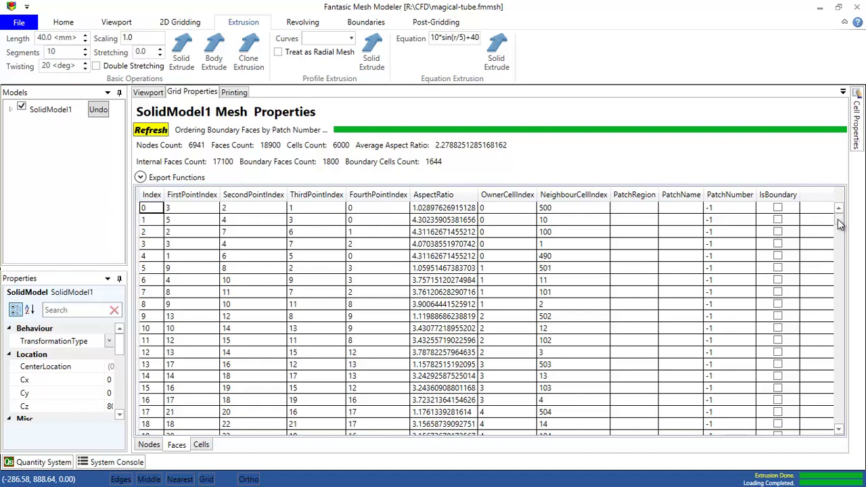
{"action": "left_click_drag", "start_coordinate": [840, 225], "coordinate": [842, 406]}
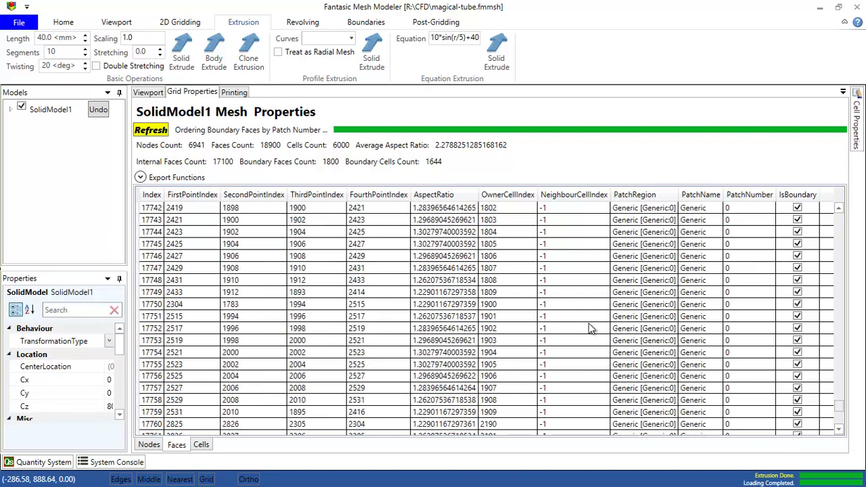
{"action": "left_click", "coordinate": [662, 246]}
{"action": "left_click", "coordinate": [551, 315]}
{"action": "left_click", "coordinate": [654, 341]}
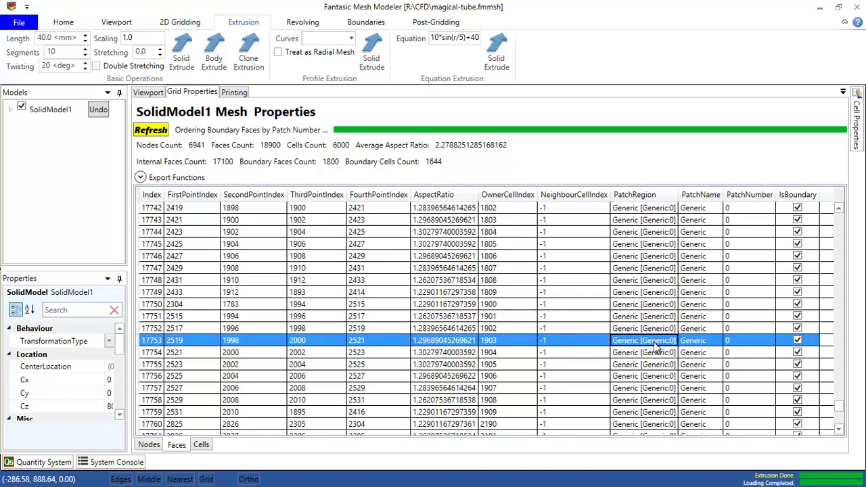
{"action": "scroll", "coordinate": [655, 347], "scroll_direction": "down", "scroll_amount": 4}
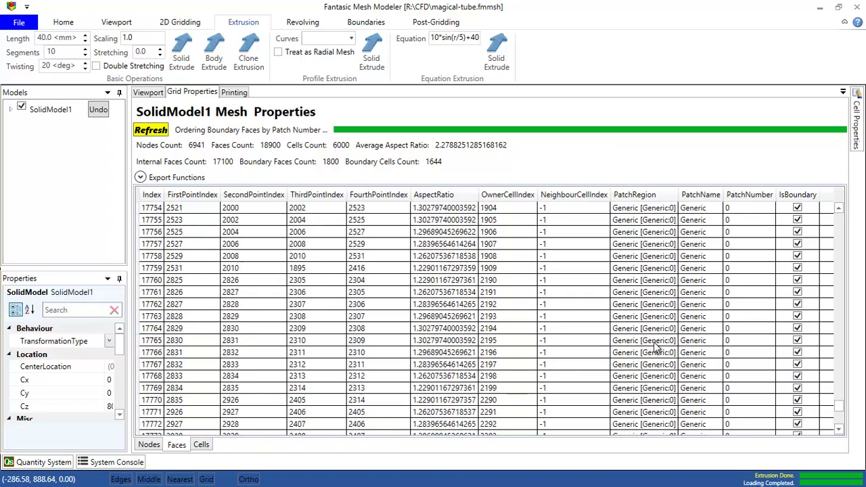
{"action": "scroll", "coordinate": [654, 347], "scroll_direction": "up", "scroll_amount": 20}
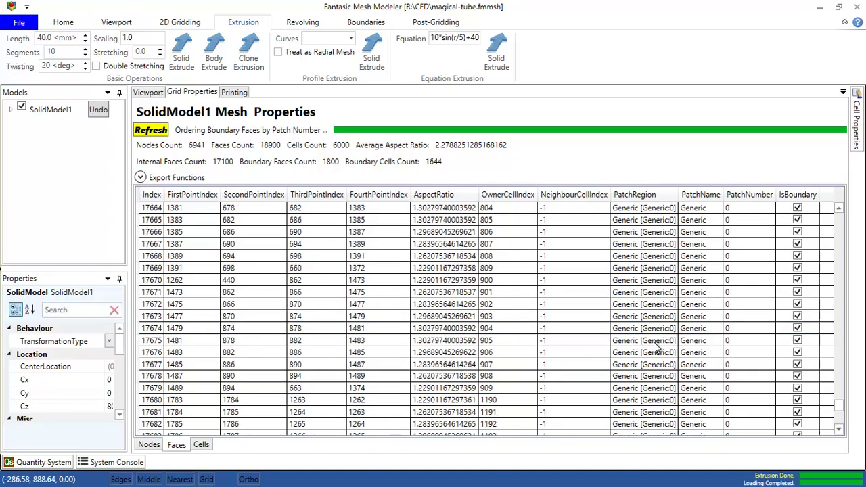
{"action": "scroll", "coordinate": [654, 347], "scroll_direction": "up", "scroll_amount": 20}
{"action": "left_click", "coordinate": [653, 341]}
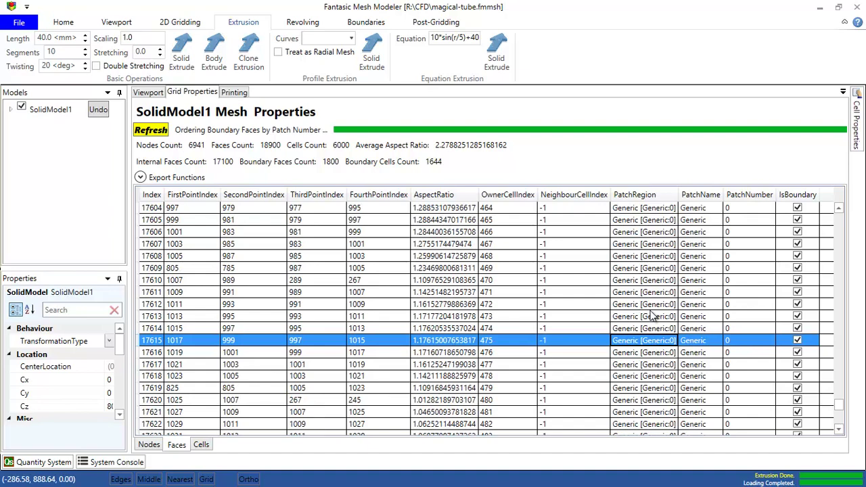
{"action": "left_click", "coordinate": [653, 295]}
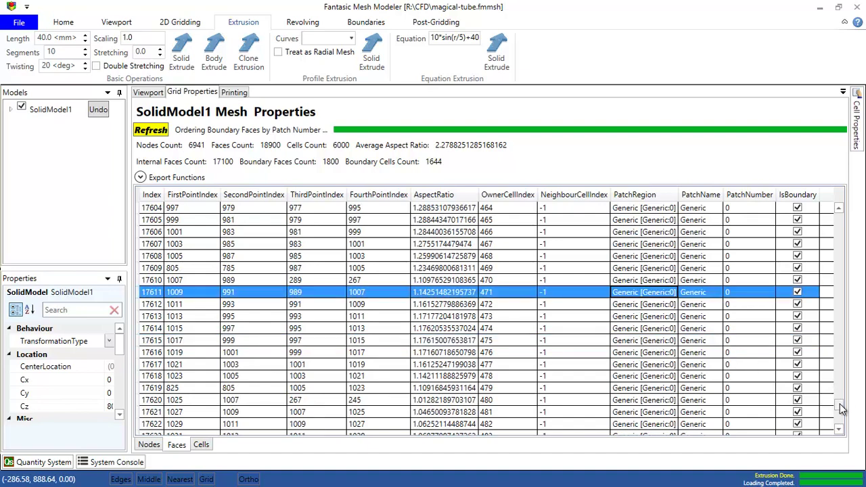
{"action": "left_click_drag", "start_coordinate": [842, 407], "coordinate": [839, 343]}
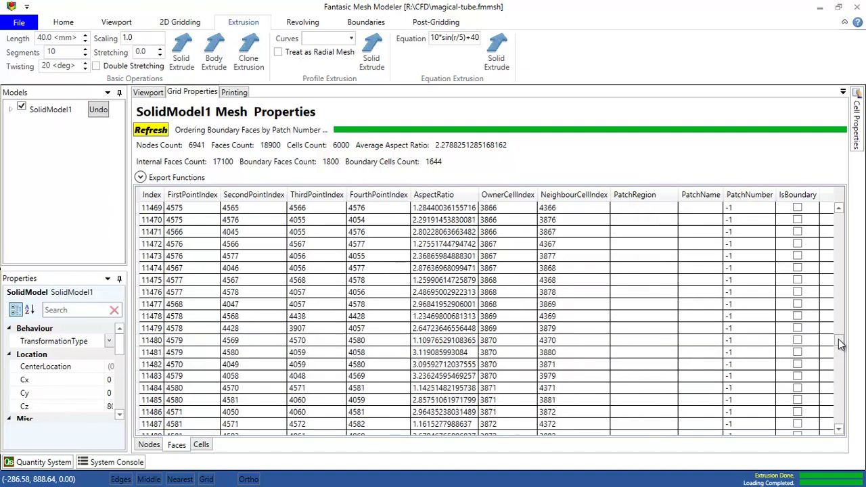
- Export the mesh with OpenFoam Mesh Export as magical-tube into the CFD\FOAM folder
{"action": "left_click", "coordinate": [153, 180]}
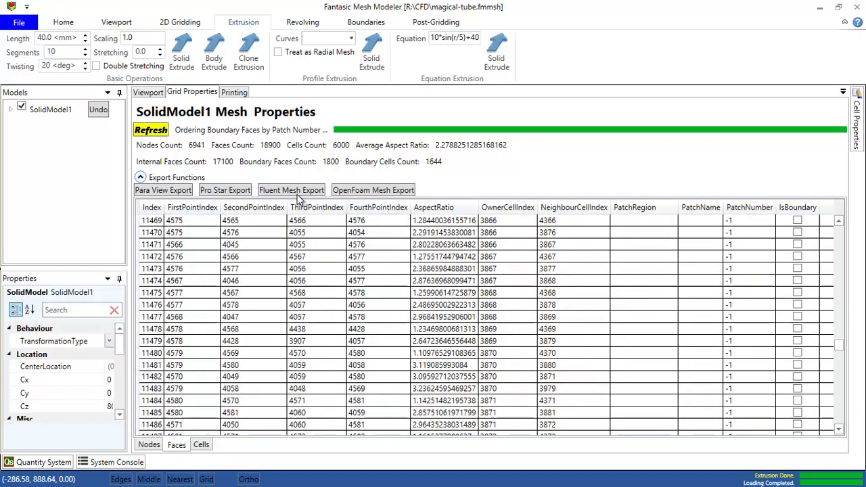
{"action": "left_click", "coordinate": [370, 192]}
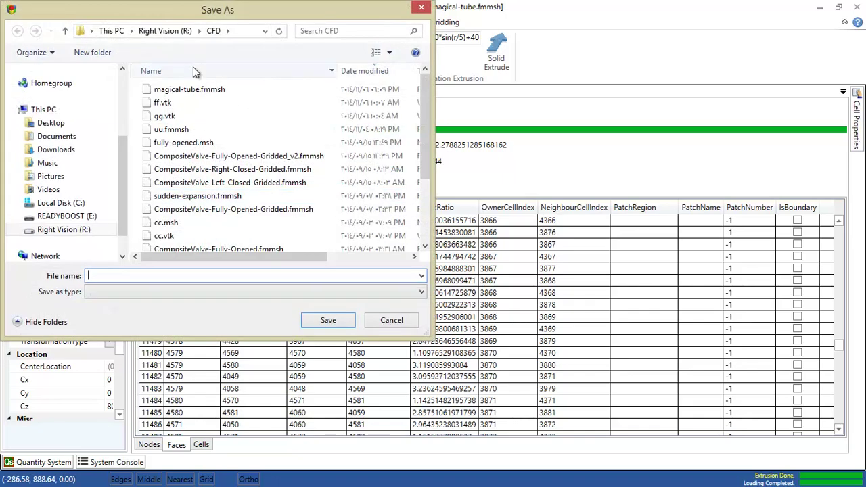
{"action": "left_click", "coordinate": [230, 70]}
{"action": "double_click", "coordinate": [163, 89]}
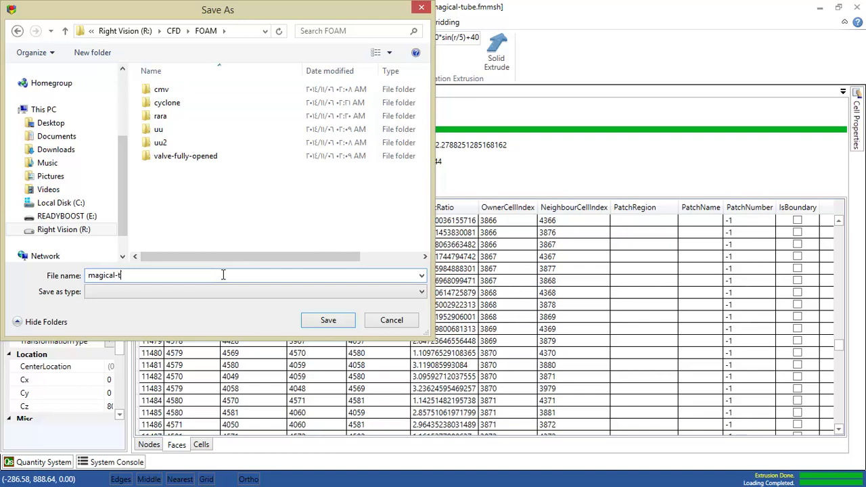
{"action": "left_click", "coordinate": [325, 319]}
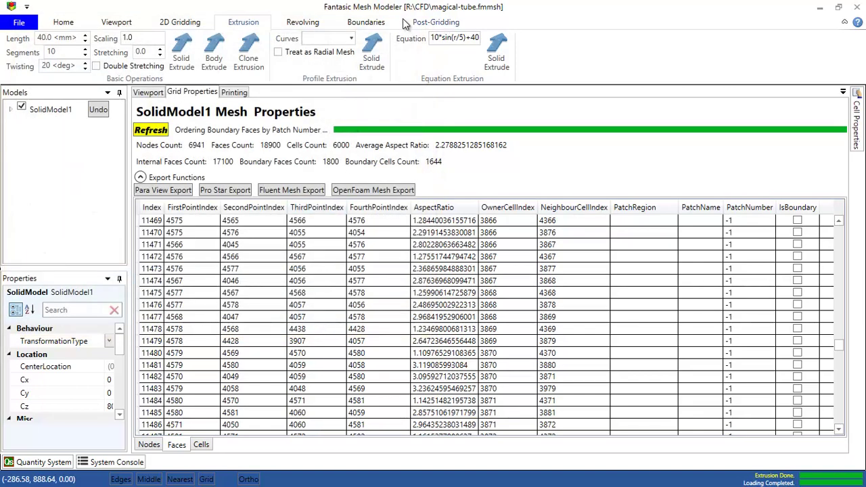
{"action": "left_click", "coordinate": [122, 464]}
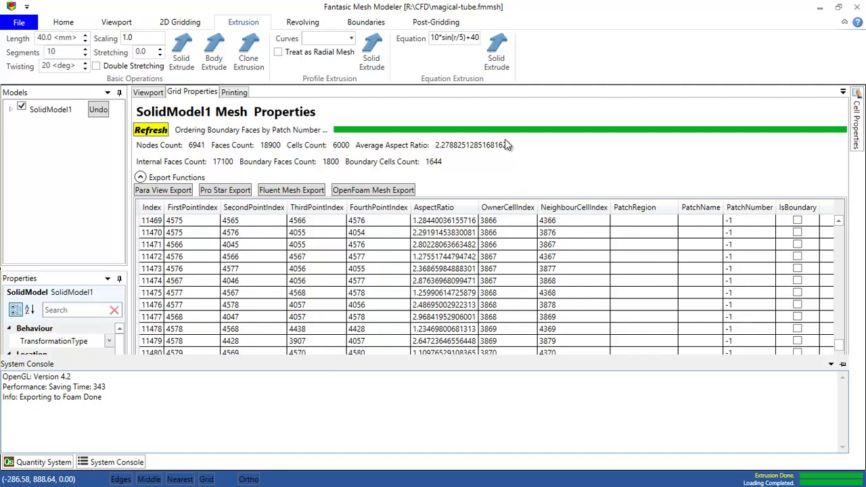
- Restore the modeler window and bring the vtk Explorer window up to the R: drive listing
{"action": "double_click", "coordinate": [381, 11]}
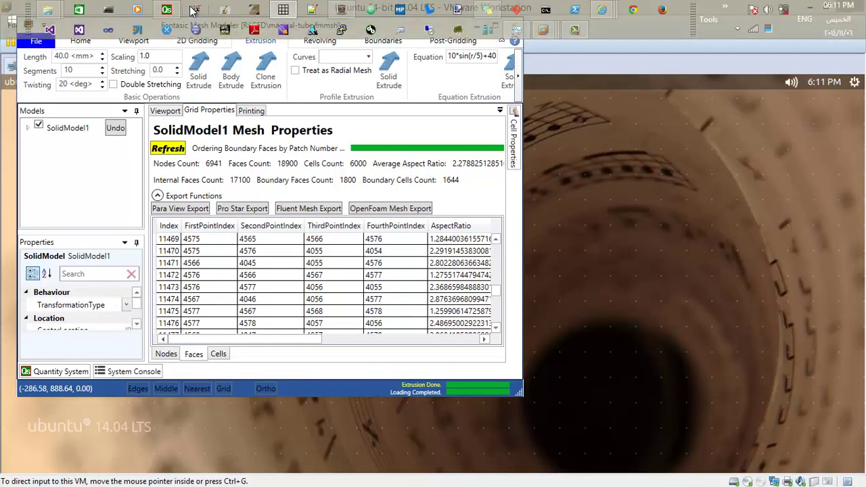
{"action": "mouse_move", "coordinate": [47, 9]}
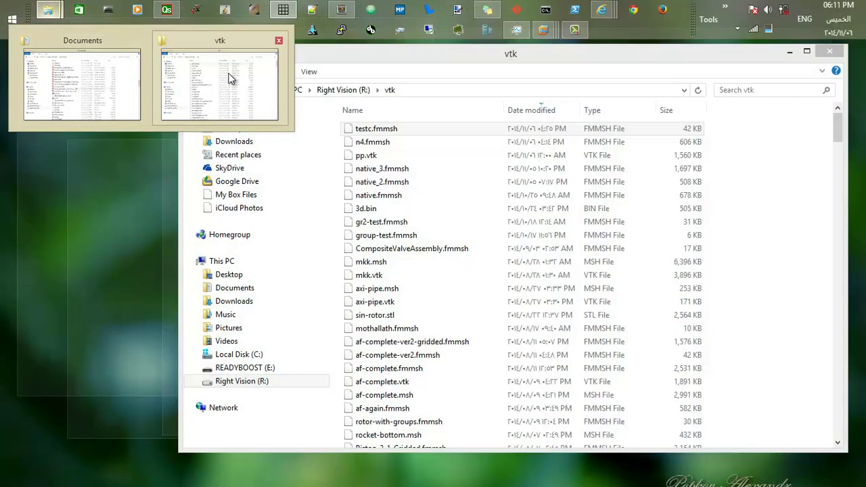
{"action": "left_click", "coordinate": [229, 78]}
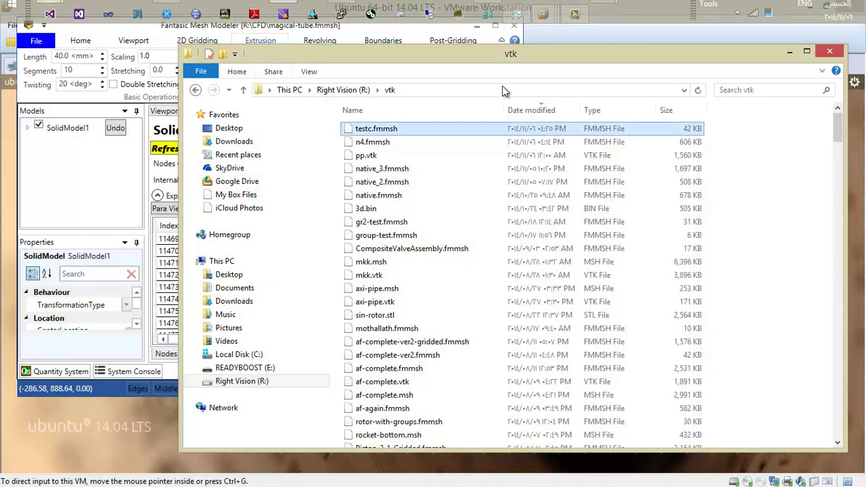
{"action": "left_click", "coordinate": [361, 90]}
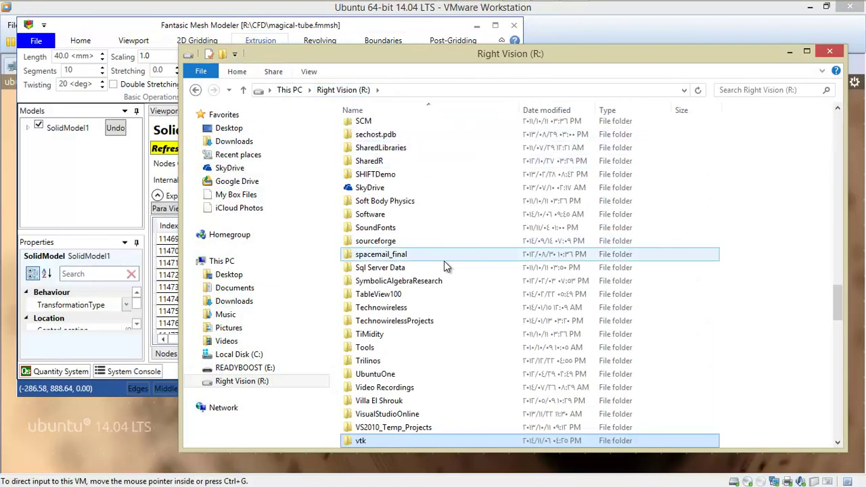
- Open the CFD folder, then FOAM, then the magical-tube case folder
{"action": "key", "text": "End"}
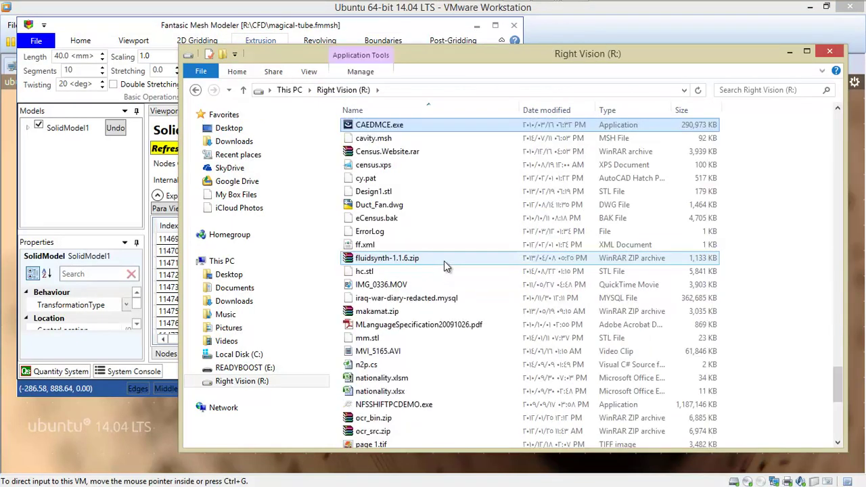
{"action": "key", "text": "Home"}
{"action": "type", "text": "cf"}
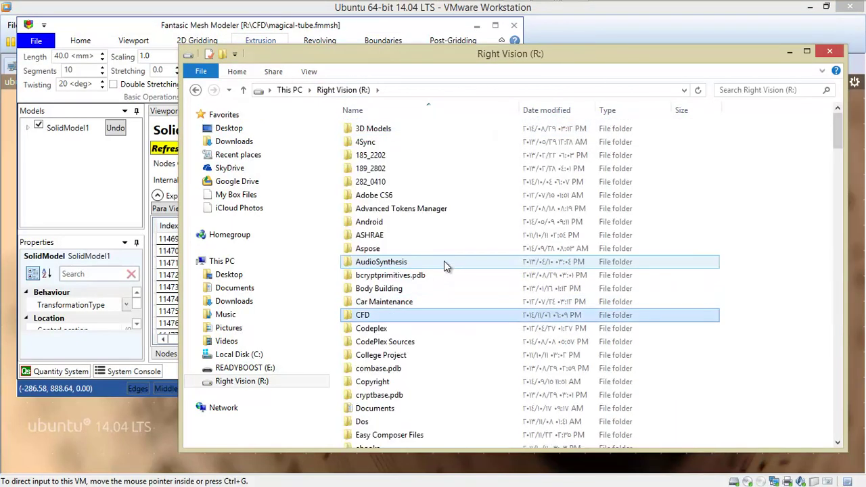
{"action": "key", "text": "Return"}
{"action": "type", "text": "f"}
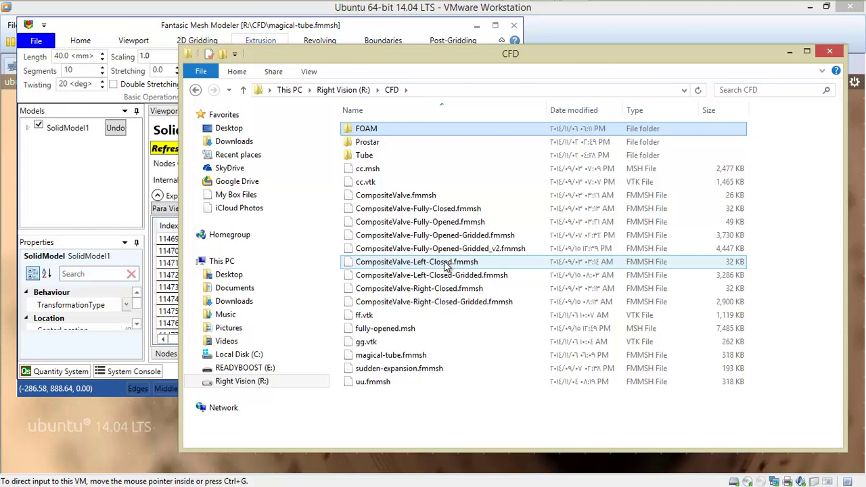
{"action": "key", "text": "Return"}
{"action": "key", "text": "Down"}
{"action": "key", "text": "Down"}
{"action": "key", "text": "Return"}
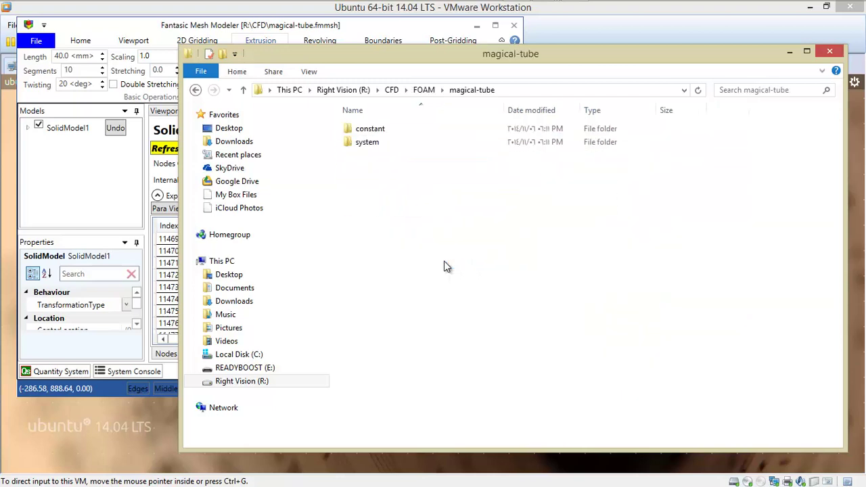
{"action": "left_click", "coordinate": [375, 143]}
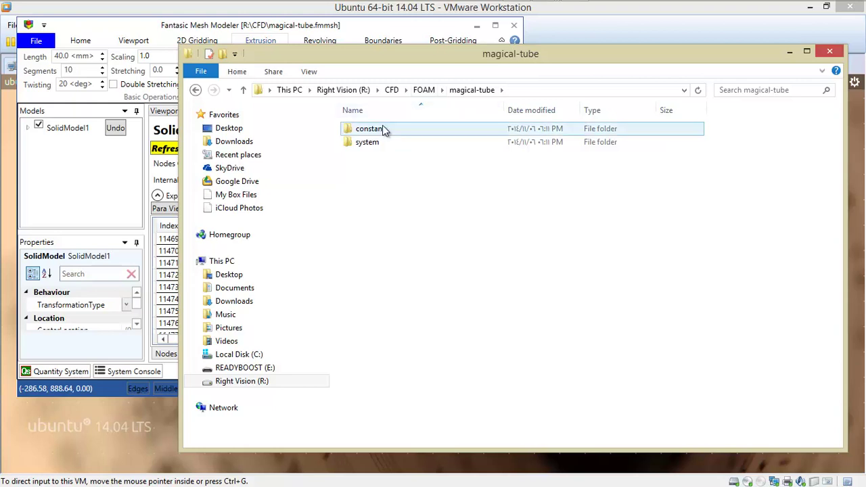
{"action": "double_click", "coordinate": [383, 129]}
{"action": "left_click", "coordinate": [383, 129]}
{"action": "double_click", "coordinate": [383, 129]}
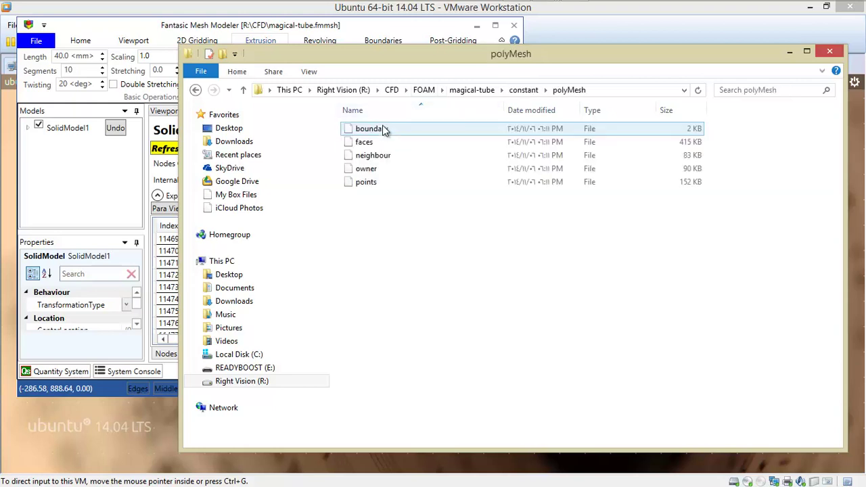
{"action": "key", "text": "o"}
{"action": "key", "text": "Up"}
{"action": "key", "text": "Up"}
{"action": "key", "text": "Up"}
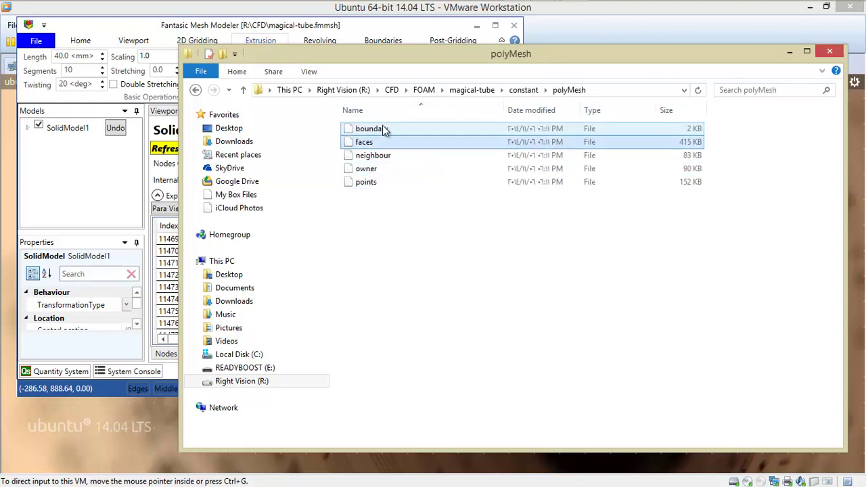
{"action": "key", "text": "BackSpace"}
{"action": "key", "text": "BackSpace"}
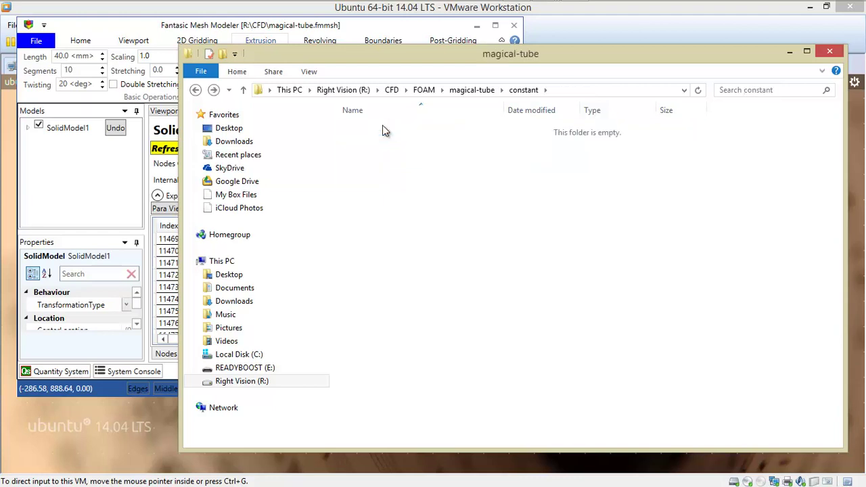
{"action": "key", "text": "ctrl+a"}
{"action": "key", "text": "Down"}
{"action": "key", "text": "Return"}
{"action": "key", "text": "shift+Down"}
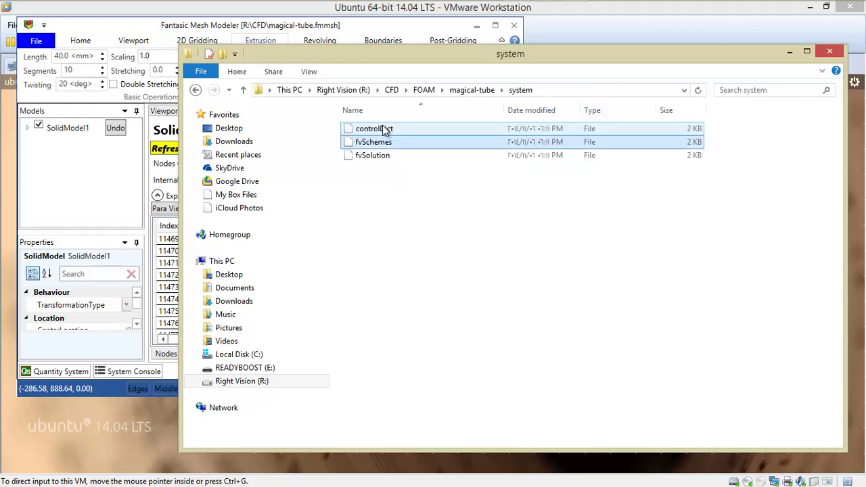
{"action": "key", "text": "shift+Down"}
{"action": "key", "text": "shift+Up"}
{"action": "key", "text": "shift+Up"}
{"action": "key", "text": "BackSpace"}
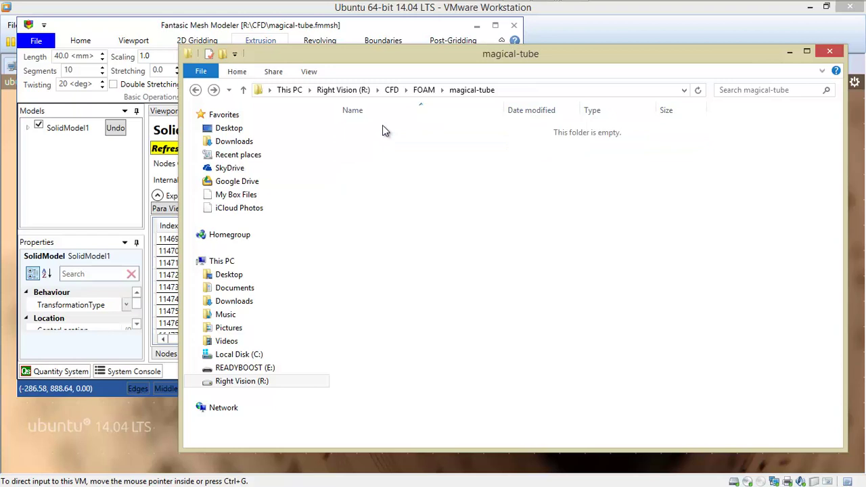
{"action": "key", "text": "ctrl+a"}
{"action": "key", "text": "Up"}
{"action": "key", "text": "Down"}
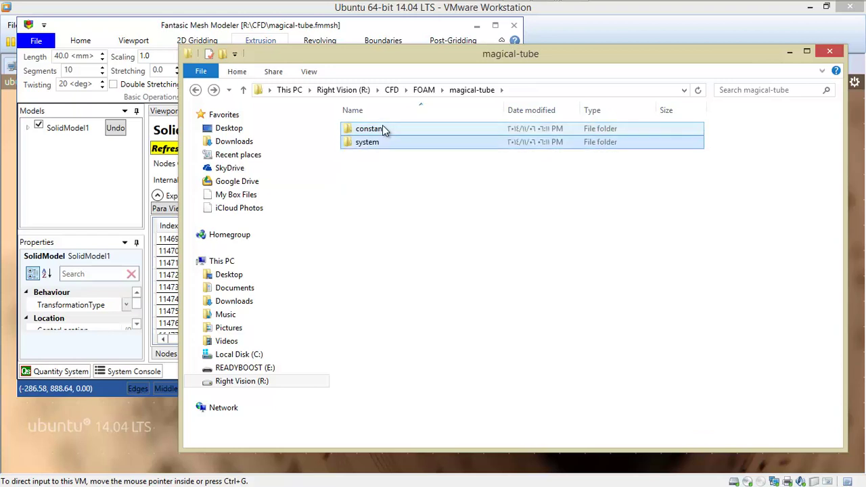
{"action": "key", "text": "Return"}
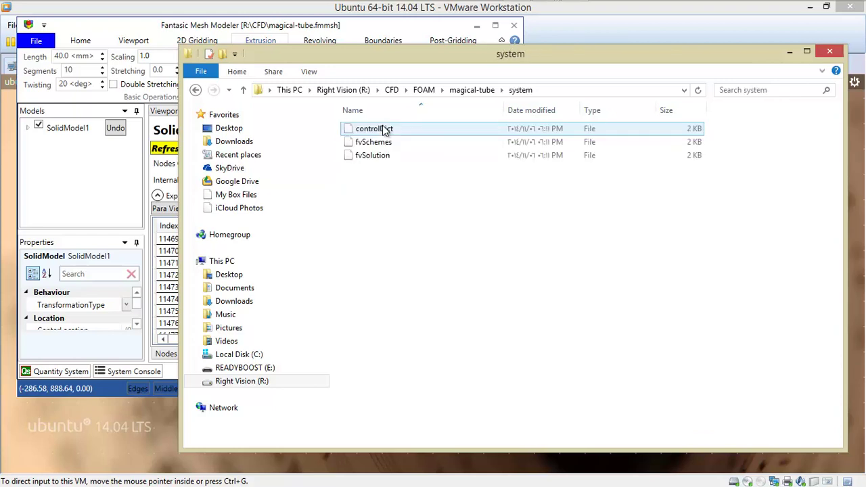
{"action": "key", "text": "BackSpace"}
{"action": "key", "text": "Up"}
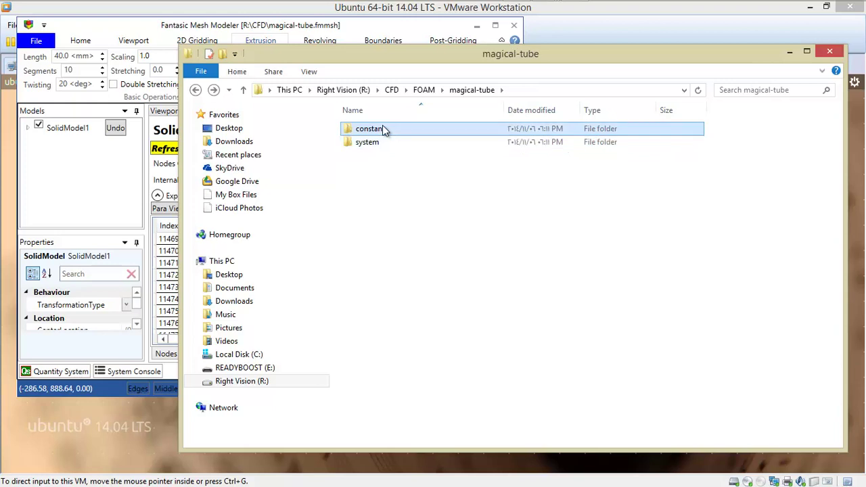
{"action": "key", "text": "ctrl+a"}
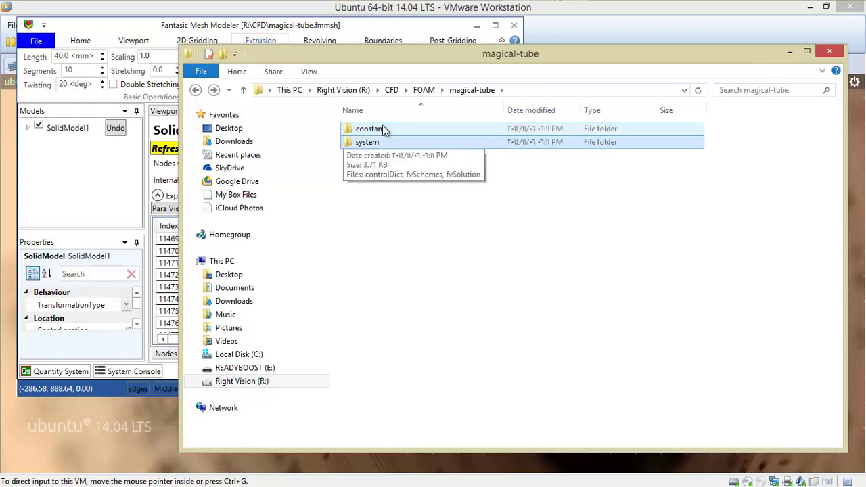
{"action": "key", "text": "Down"}
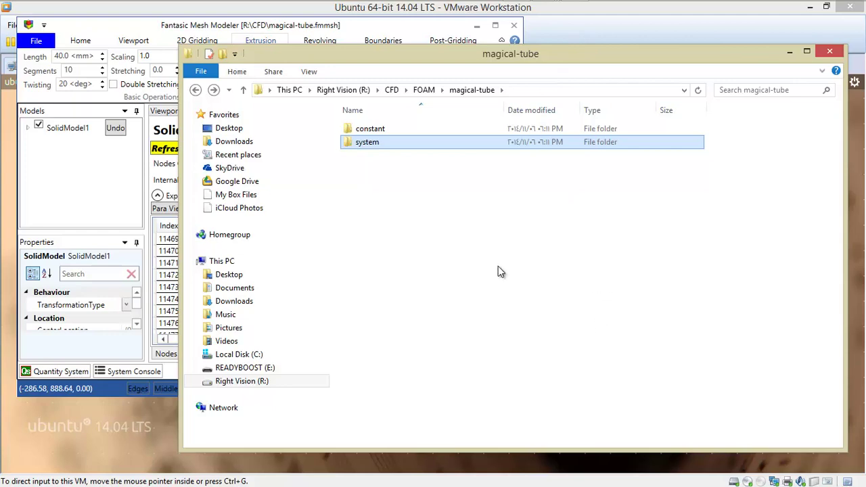
- Bring up the Ubuntu VM, log in with the account password, and start a Terminal
{"action": "left_click", "coordinate": [599, 41]}
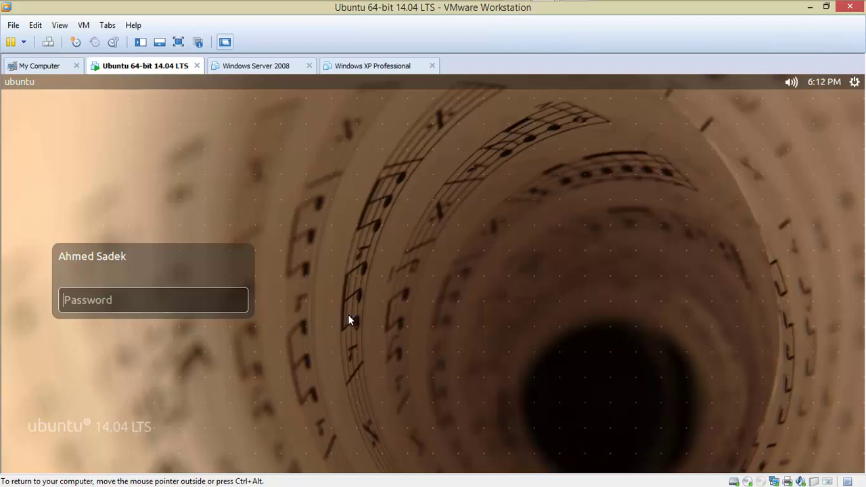
{"action": "left_click", "coordinate": [214, 303]}
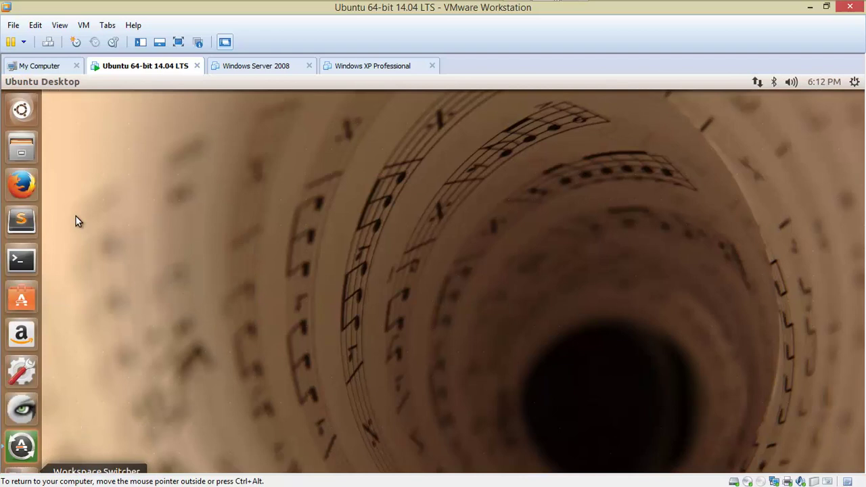
{"action": "left_click", "coordinate": [29, 258]}
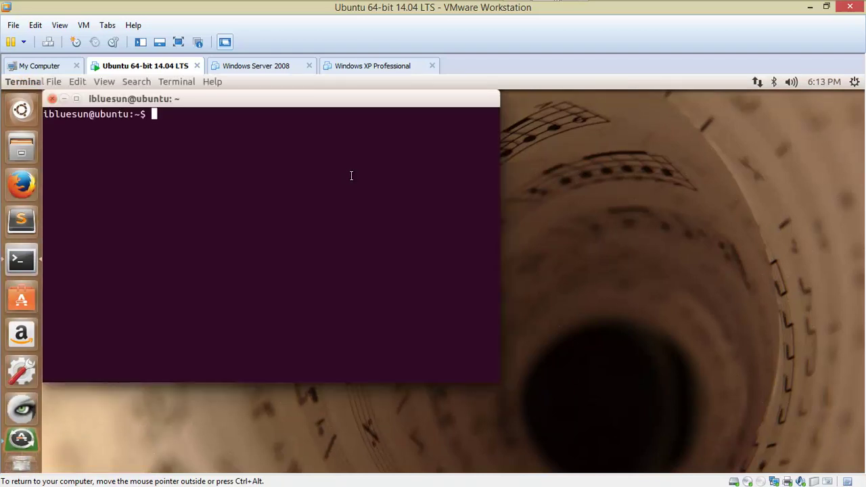
- List the home directory, change into the OpenFOAM folder and list its contents
{"action": "key", "text": "Return"}
{"action": "key", "text": "Return"}
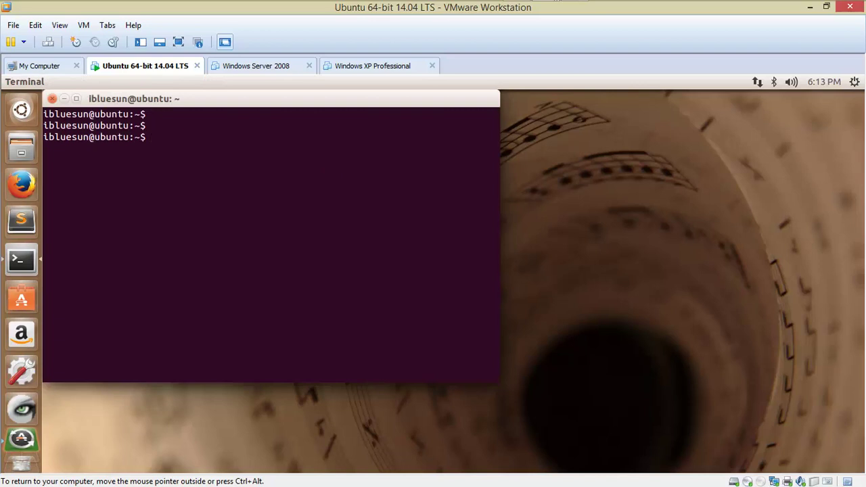
{"action": "type", "text": "ls"}
{"action": "key", "text": "Return"}
{"action": "type", "text": "cd "}
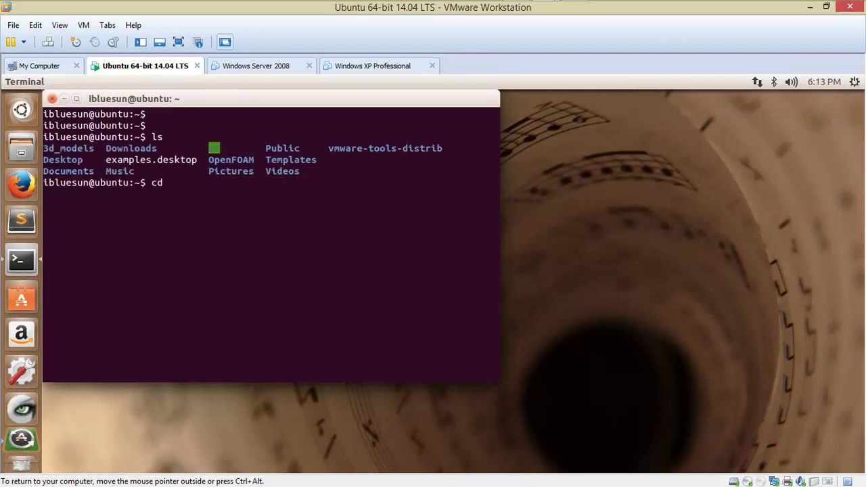
{"action": "type", "text": "open"}
{"action": "key", "text": "BackSpace"}
{"action": "key", "text": "BackSpace"}
{"action": "key", "text": "BackSpace"}
{"action": "type", "text": "OpenFOAM/"}
{"action": "key", "text": "Return"}
{"action": "type", "text": "ls"}
{"action": "key", "text": "Return"}
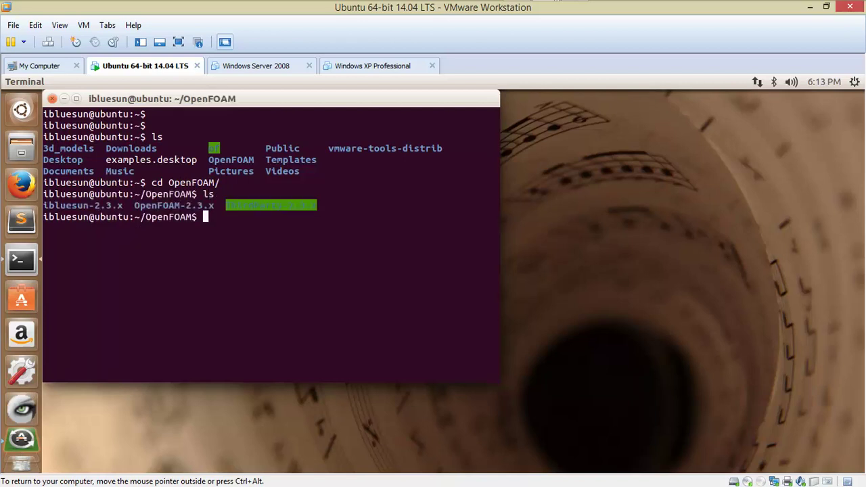
- Change into OpenFOAM-2.3.x and list its contents
{"action": "type", "text": "cd Open"}
{"action": "key", "text": "Tab"}
{"action": "key", "text": "Return"}
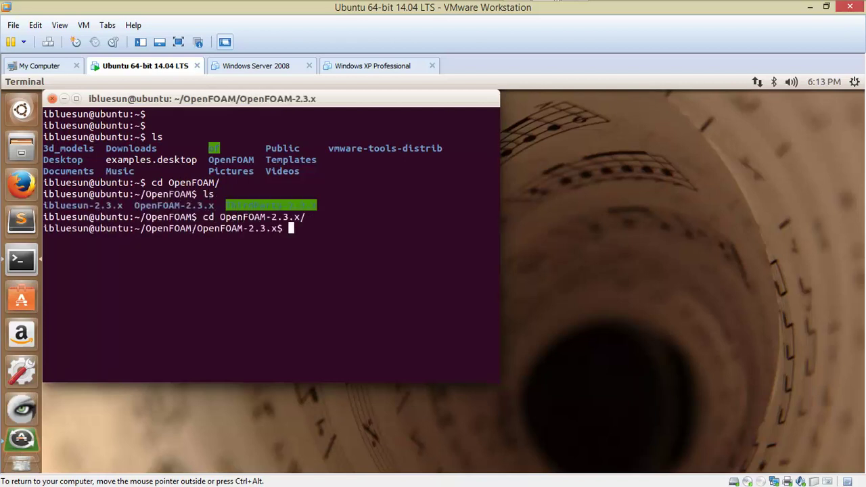
{"action": "type", "text": "ls"}
{"action": "key", "text": "Return"}
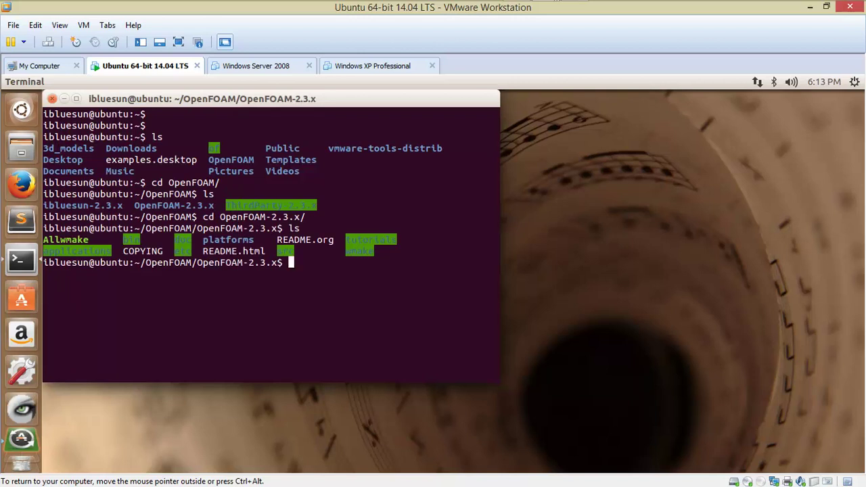
- Run 'source etc/bashrc' to load the OpenFOAM environment
{"action": "type", "text": "source etc."}
{"action": "key", "text": "BackSpace"}
{"action": "type", "text": "/bash"}
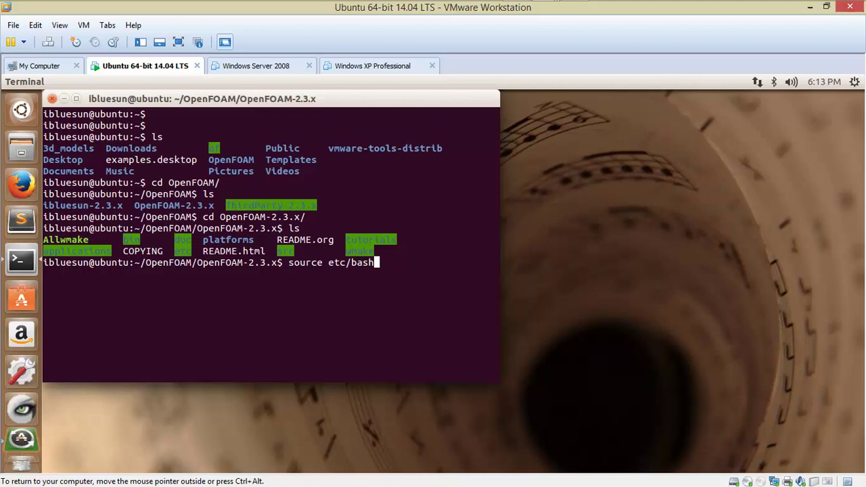
{"action": "type", "text": "rc"}
{"action": "key", "text": "Return"}
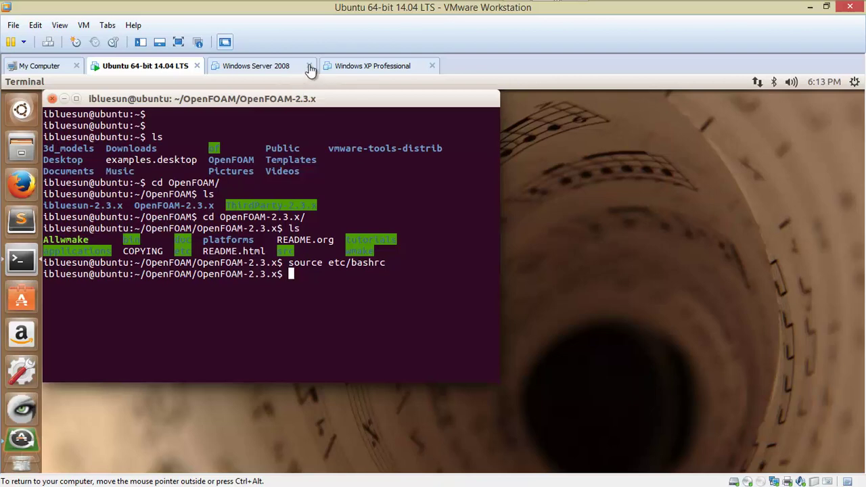
- In the Ubuntu VM's Settings, verify the CFD shared folder maps to R:\CFD and confirm with OK
{"action": "left_click", "coordinate": [223, 44]}
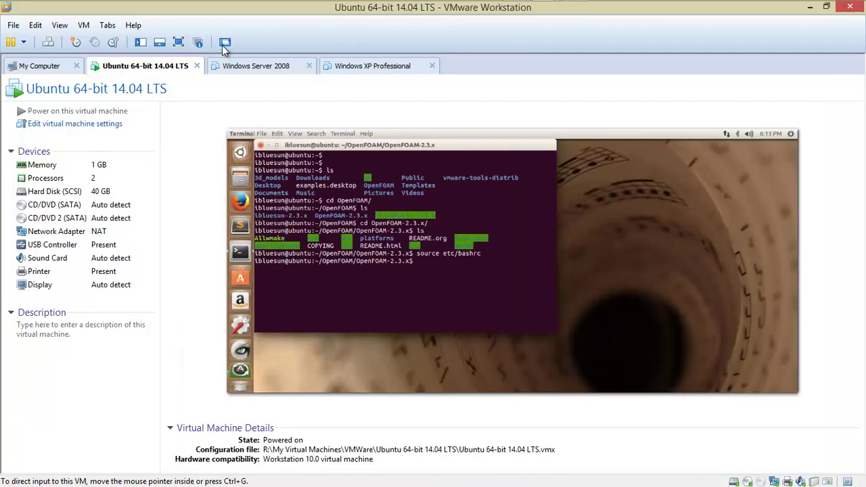
{"action": "left_click", "coordinate": [129, 126]}
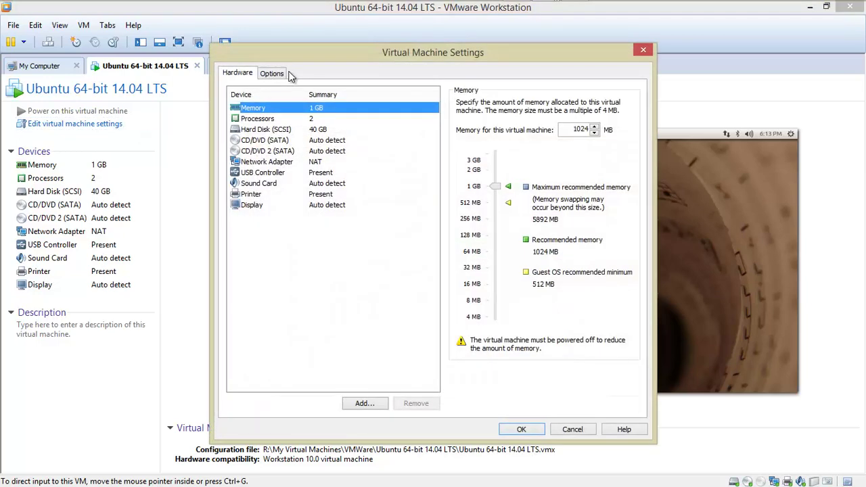
{"action": "left_click", "coordinate": [275, 73]}
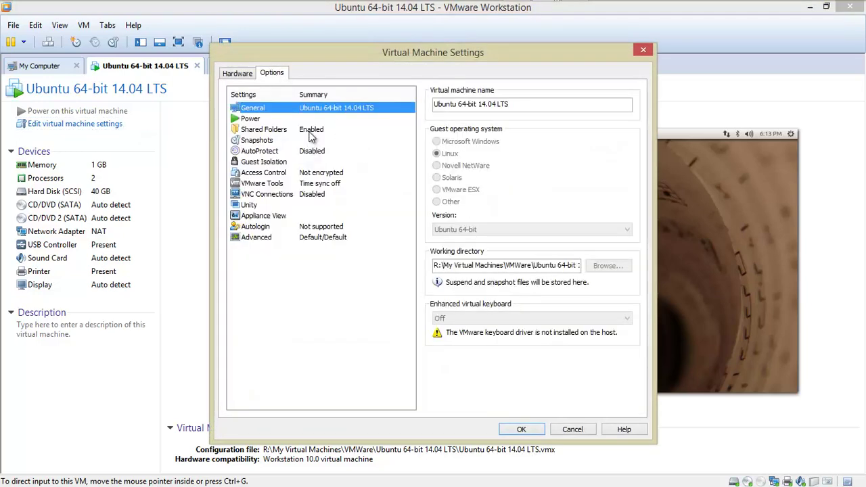
{"action": "left_click", "coordinate": [312, 131]}
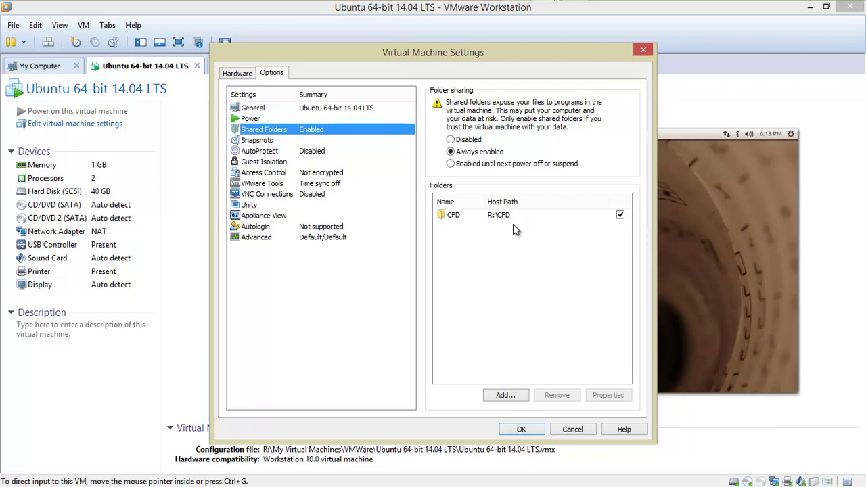
{"action": "left_click", "coordinate": [572, 430]}
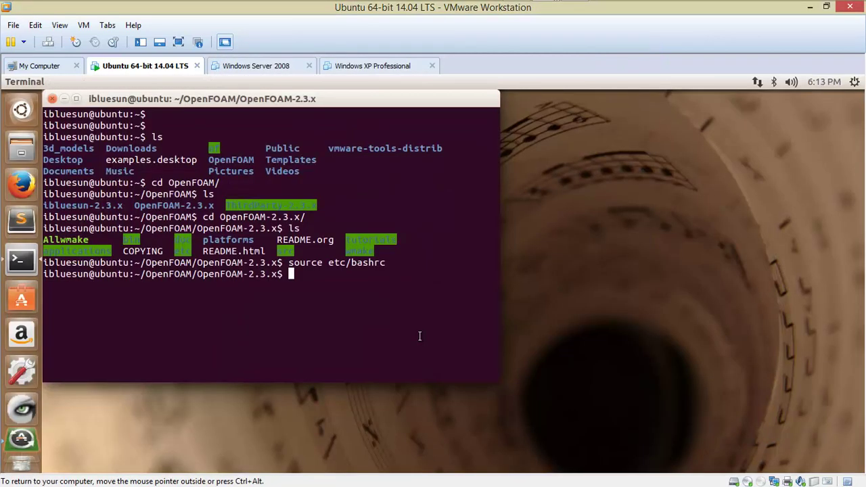
- Change into /mnt/hgfs/CFD, listing each directory along the way
{"action": "key", "text": "Return"}
{"action": "key", "text": "Return"}
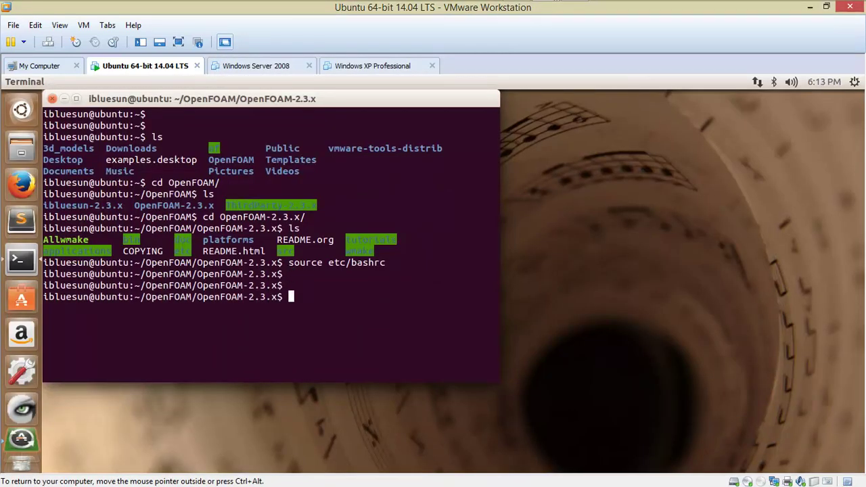
{"action": "type", "text": "cd /mnt"}
{"action": "key", "text": "Return"}
{"action": "type", "text": "ls"}
{"action": "key", "text": "Return"}
{"action": "type", "text": "cd hgfs"}
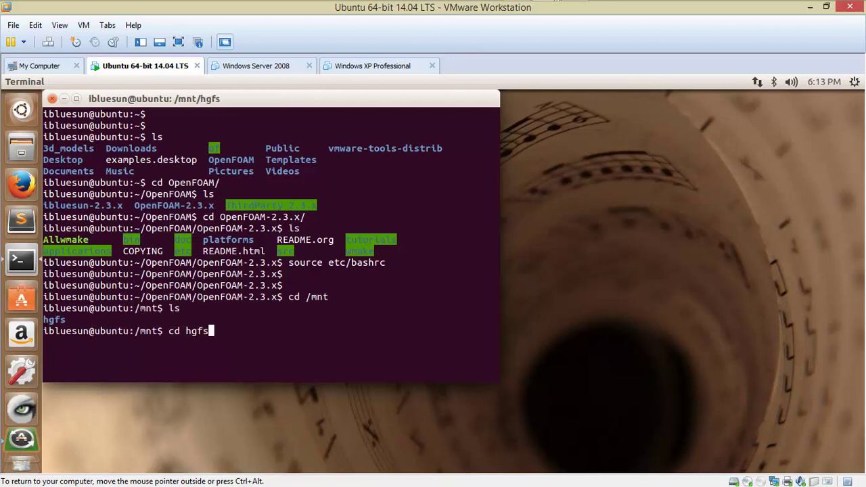
{"action": "key", "text": "Return"}
{"action": "type", "text": "ls"}
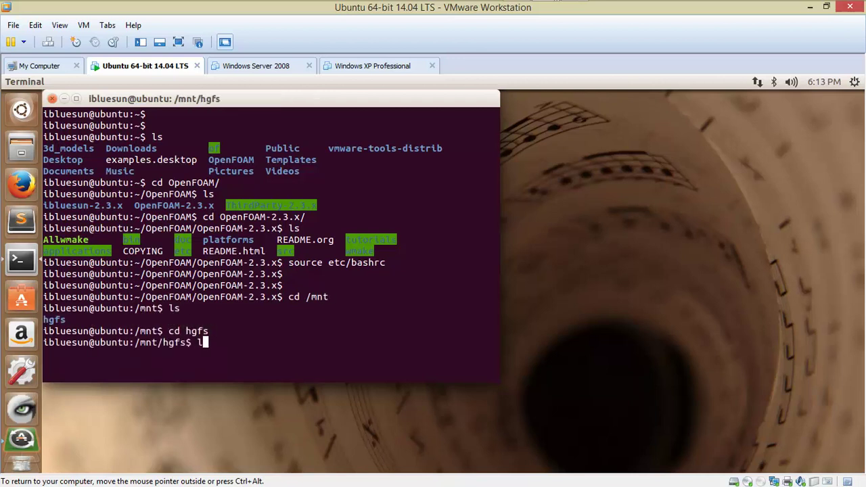
{"action": "key", "text": "Return"}
{"action": "type", "text": "cd CFD"}
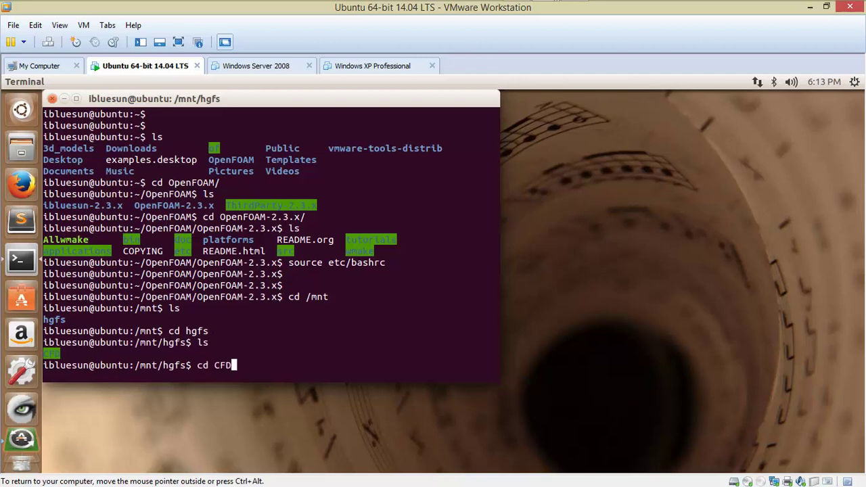
{"action": "key", "text": "Return"}
{"action": "type", "text": "ls"}
{"action": "key", "text": "Return"}
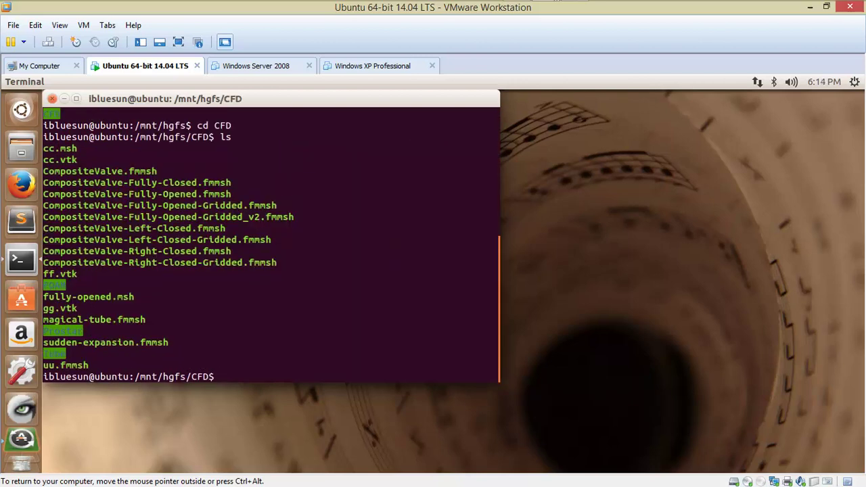
- Go into FOAM/magical-tube, list its constant and system folders, and run paraFoam
{"action": "type", "text": "cd FOAM"}
{"action": "key", "text": "Return"}
{"action": "type", "text": "ls"}
{"action": "key", "text": "Return"}
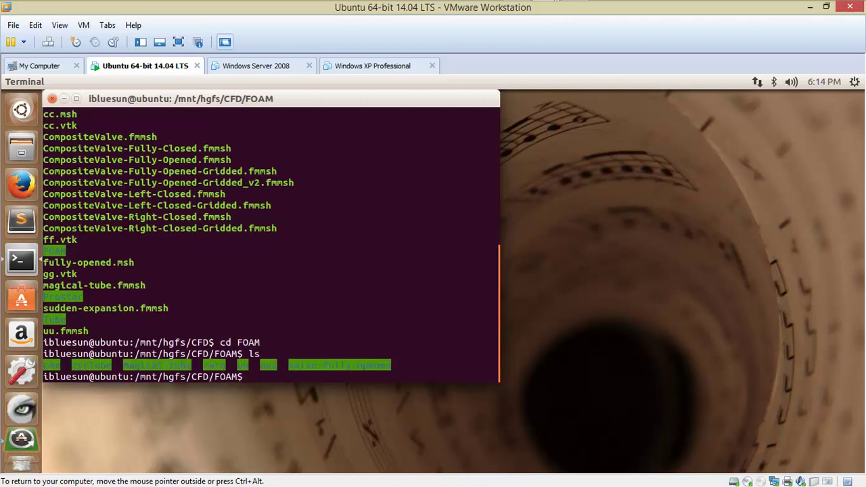
{"action": "type", "text": "cd magical"}
{"action": "key", "text": "Tab"}
{"action": "key", "text": "Return"}
{"action": "type", "text": "ls"}
{"action": "key", "text": "Return"}
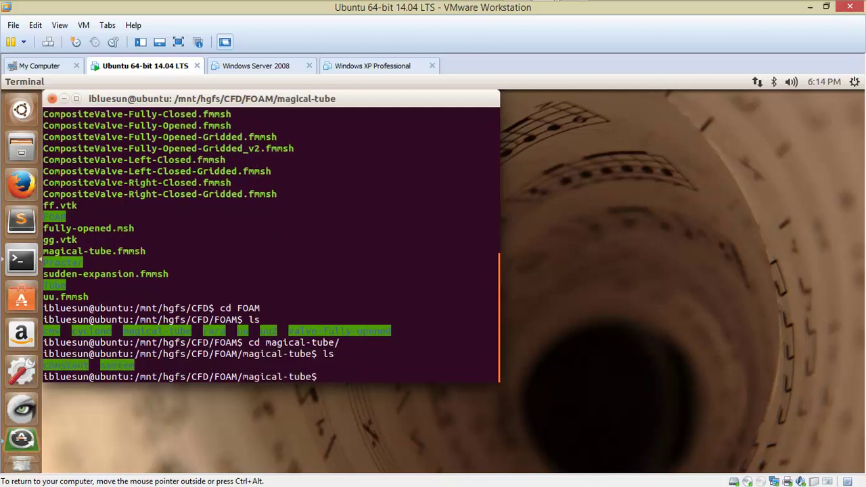
{"action": "type", "text": "paraFoam"}
{"action": "key", "text": "Return"}
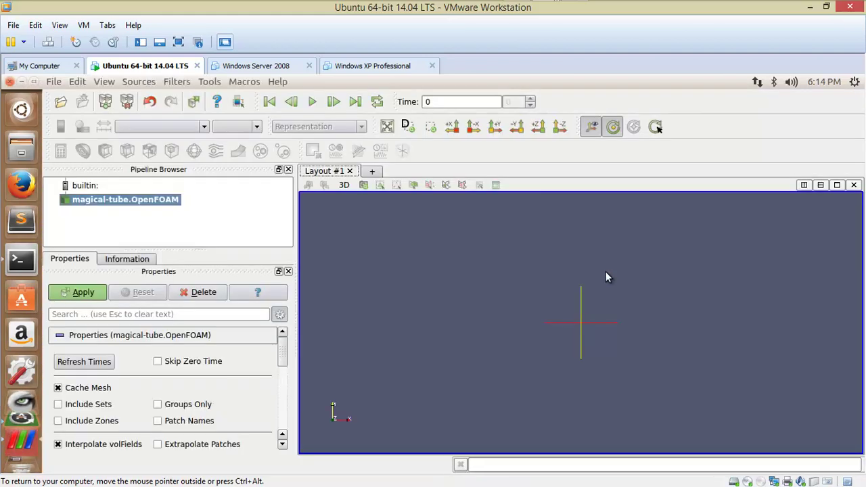
- Apply the magical-tube case, display it as Surface With Edges, and orbit to inspect it
{"action": "left_click", "coordinate": [84, 293]}
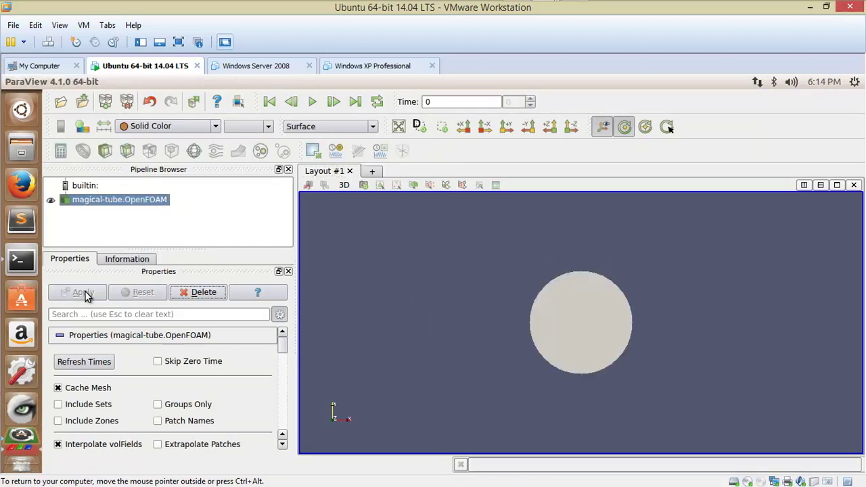
{"action": "left_click_drag", "start_coordinate": [564, 347], "coordinate": [544, 315]}
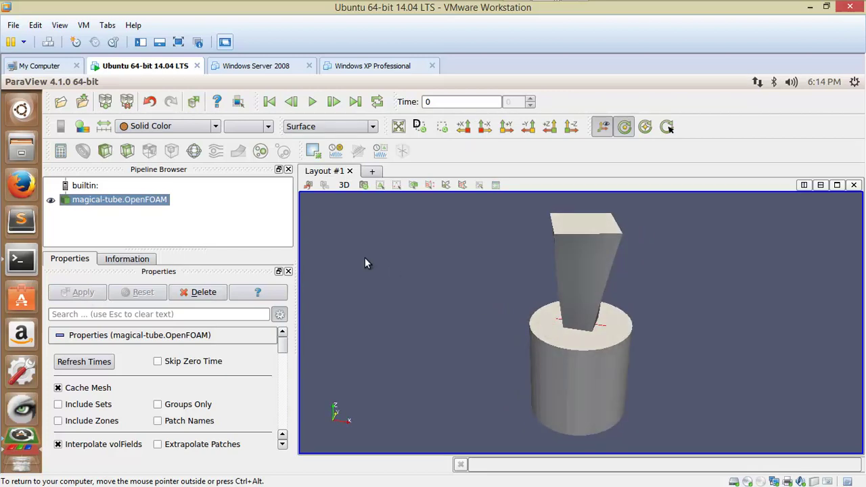
{"action": "left_click", "coordinate": [304, 128]}
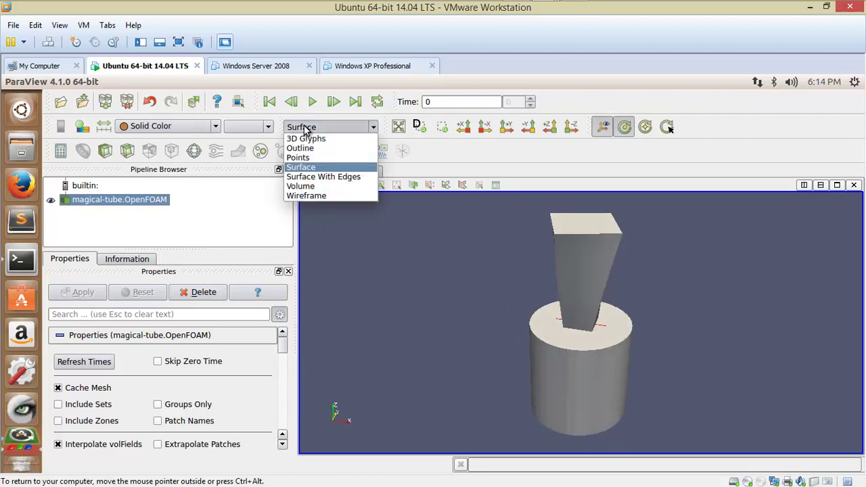
{"action": "left_click", "coordinate": [327, 176]}
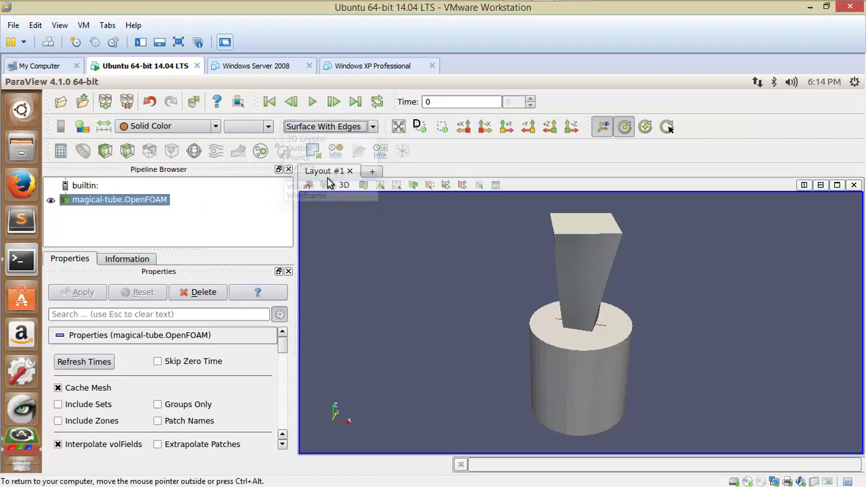
{"action": "mouse_move", "coordinate": [626, 372]}
{"action": "left_mouse_down"}
{"action": "mouse_move", "coordinate": [531, 367]}
{"action": "mouse_move", "coordinate": [630, 366]}
{"action": "left_mouse_up"}
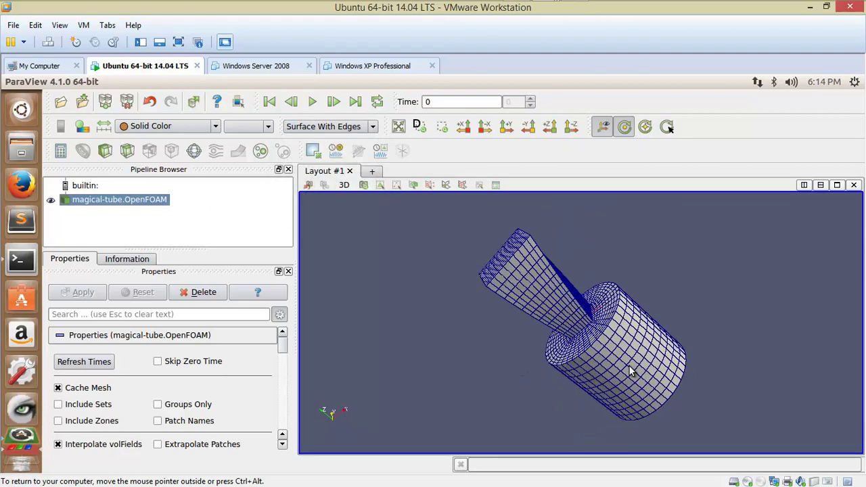
{"action": "left_click_drag", "start_coordinate": [503, 309], "coordinate": [589, 333]}
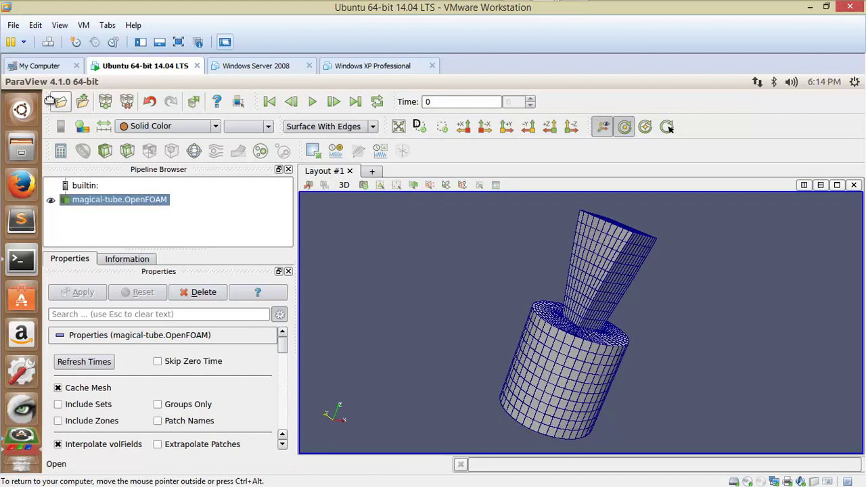
- Close ParaView and switch back to Fantasic Mesh Modeler with Alt+Tab
{"action": "mouse_move", "coordinate": [8, 83]}
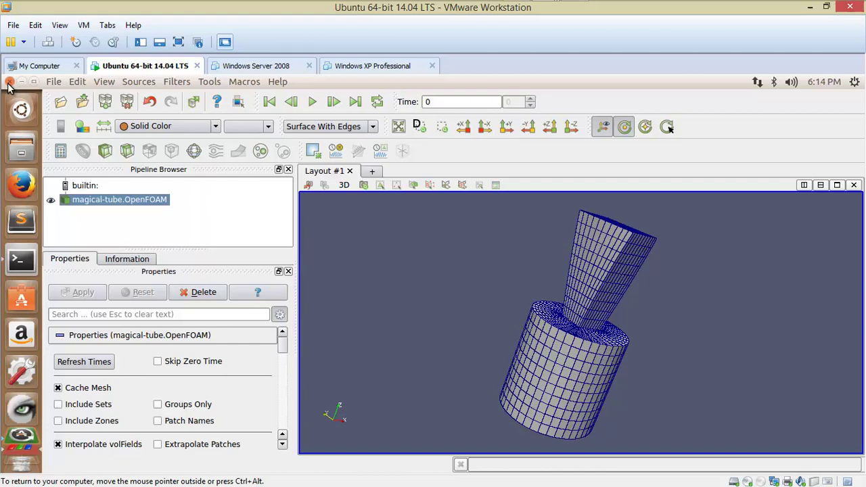
{"action": "left_click", "coordinate": [9, 82]}
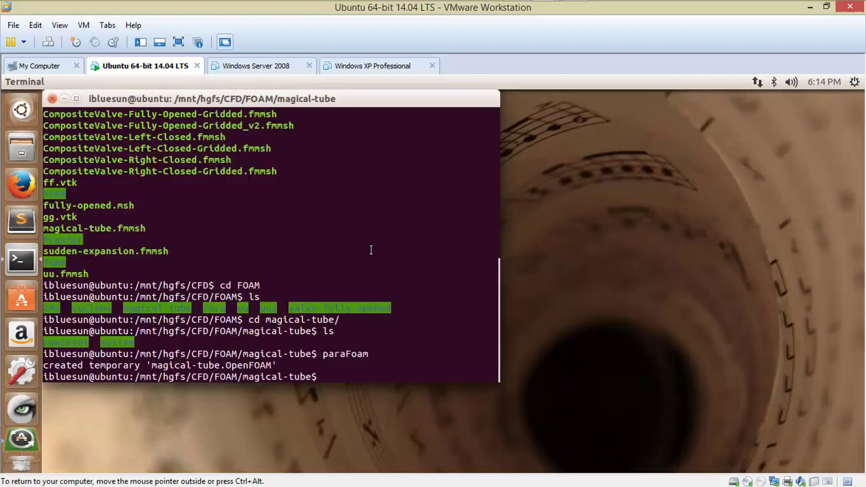
{"action": "key", "text": "alt+Tab"}
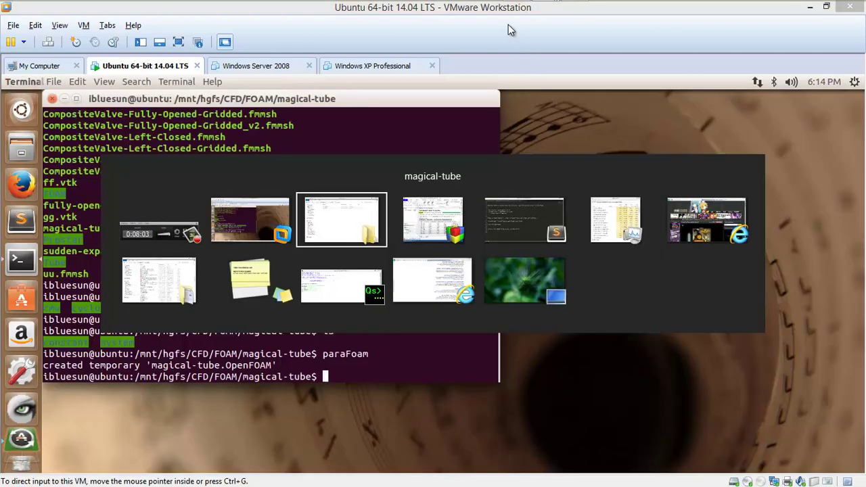
{"action": "key", "text": "alt+Tab"}
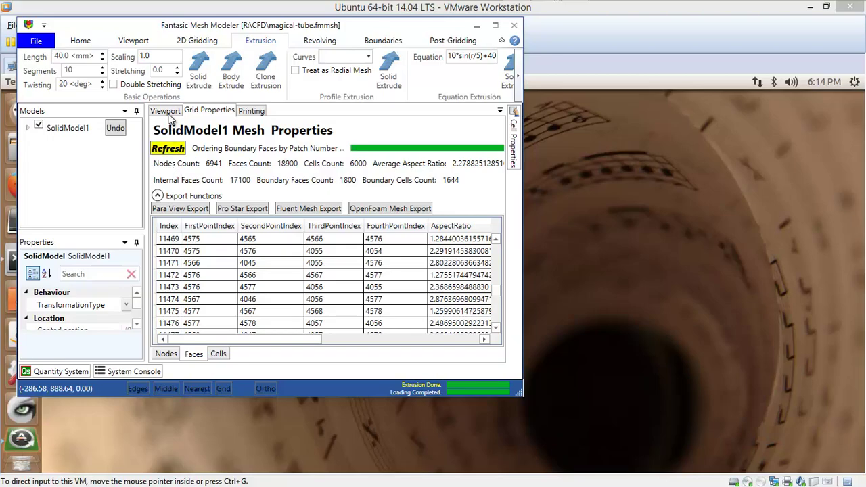
- Show the Viewport, maximize the window, and orbit the tube to see the green top face
{"action": "left_click", "coordinate": [165, 111]}
{"action": "double_click", "coordinate": [321, 25]}
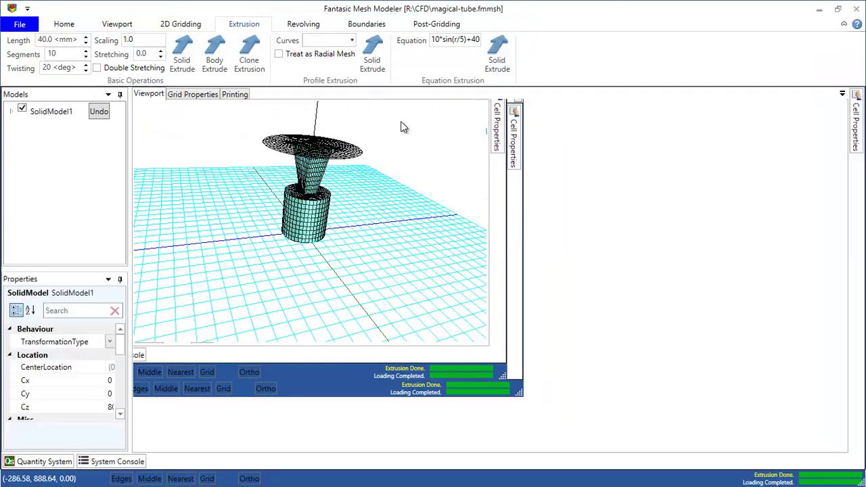
{"action": "right_click_drag", "start_coordinate": [427, 261], "coordinate": [384, 320]}
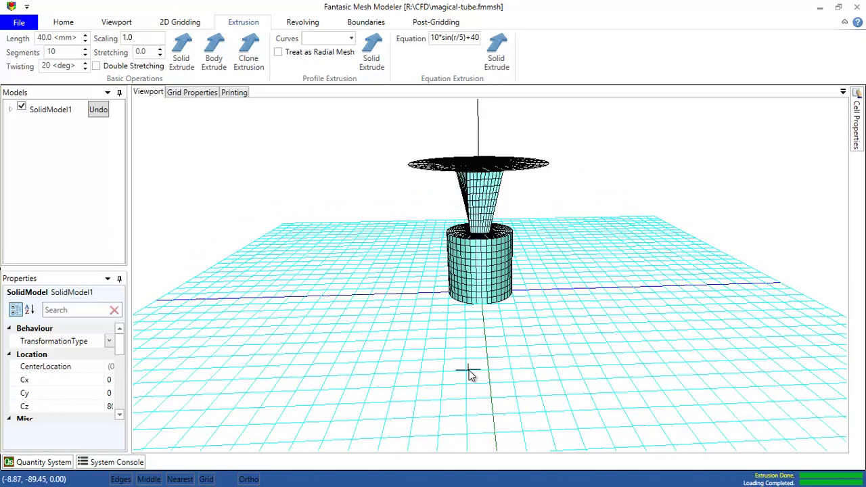
{"action": "right_click_drag", "start_coordinate": [467, 373], "coordinate": [489, 383]}
{"action": "right_click_drag", "start_coordinate": [402, 261], "coordinate": [406, 319]}
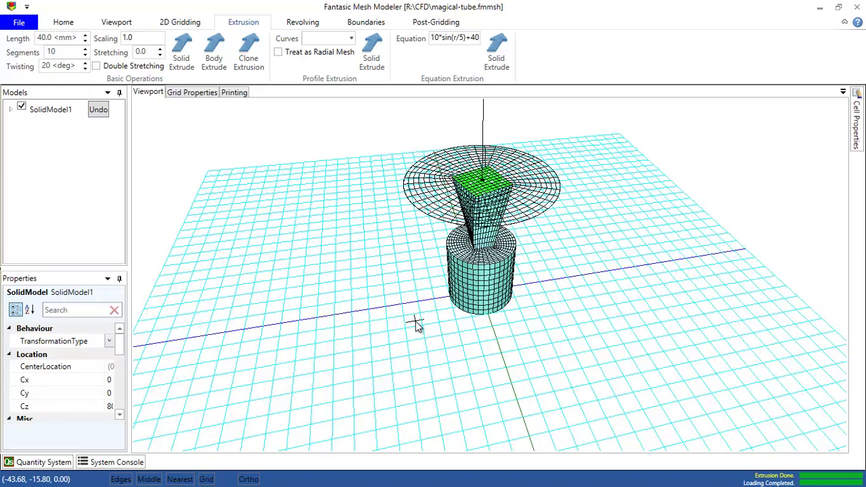
- Bring the Ubuntu terminal in front of the updater, then return to the modeler at a lower angle
{"action": "key", "text": "alt+Tab"}
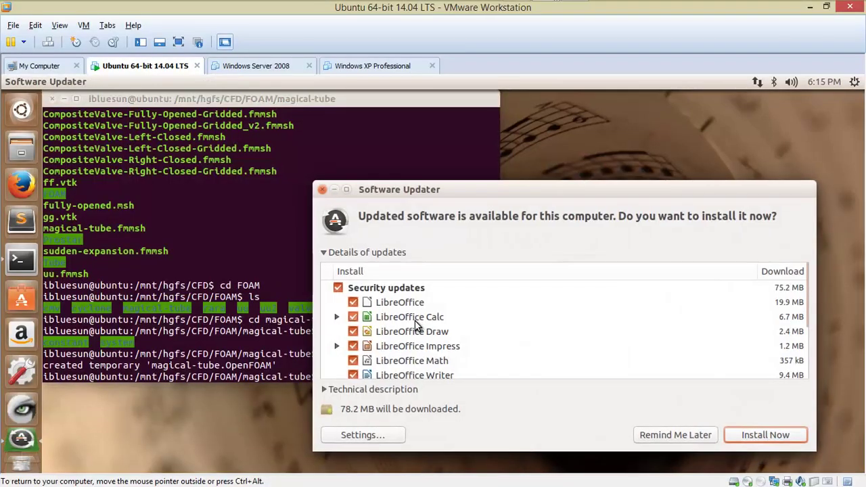
{"action": "left_click", "coordinate": [490, 140]}
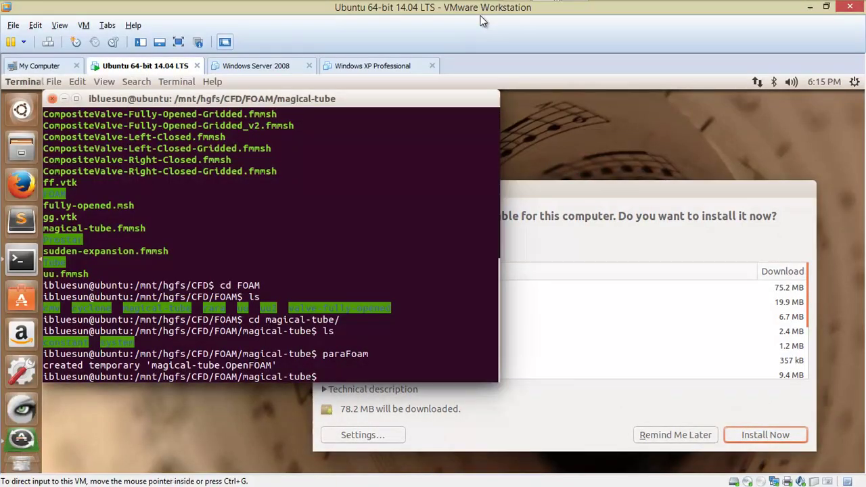
{"action": "key", "text": "alt+Tab"}
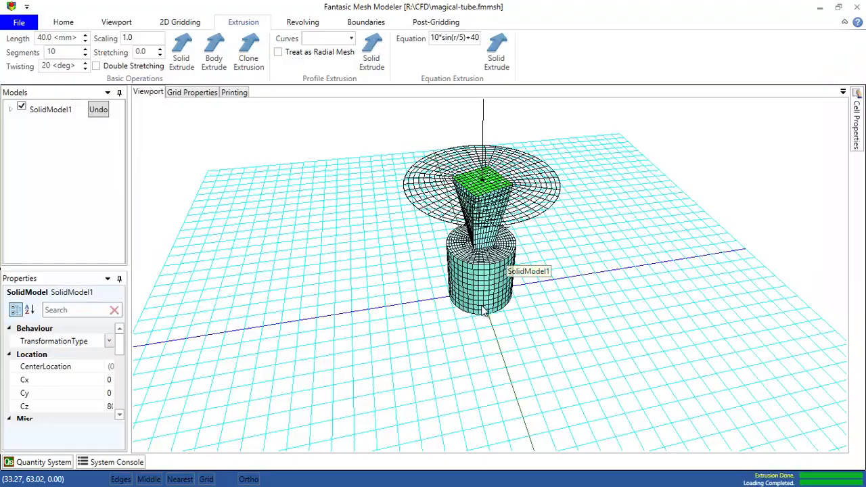
{"action": "right_click_drag", "start_coordinate": [484, 310], "coordinate": [513, 350]}
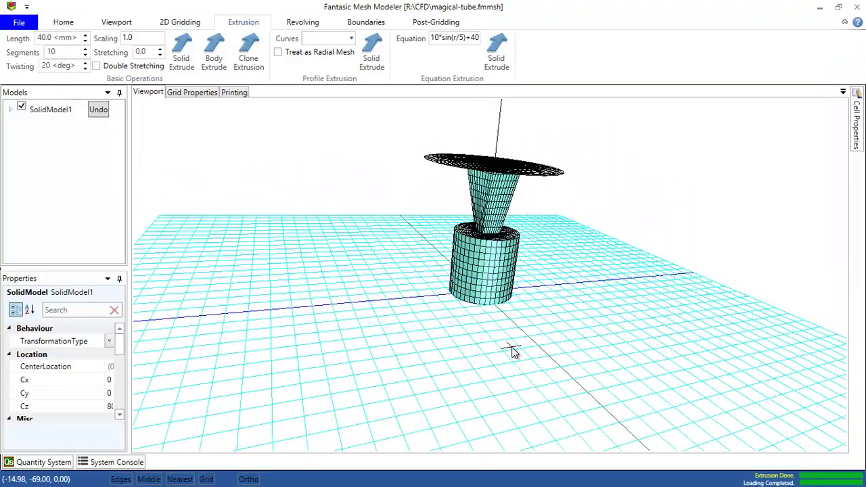